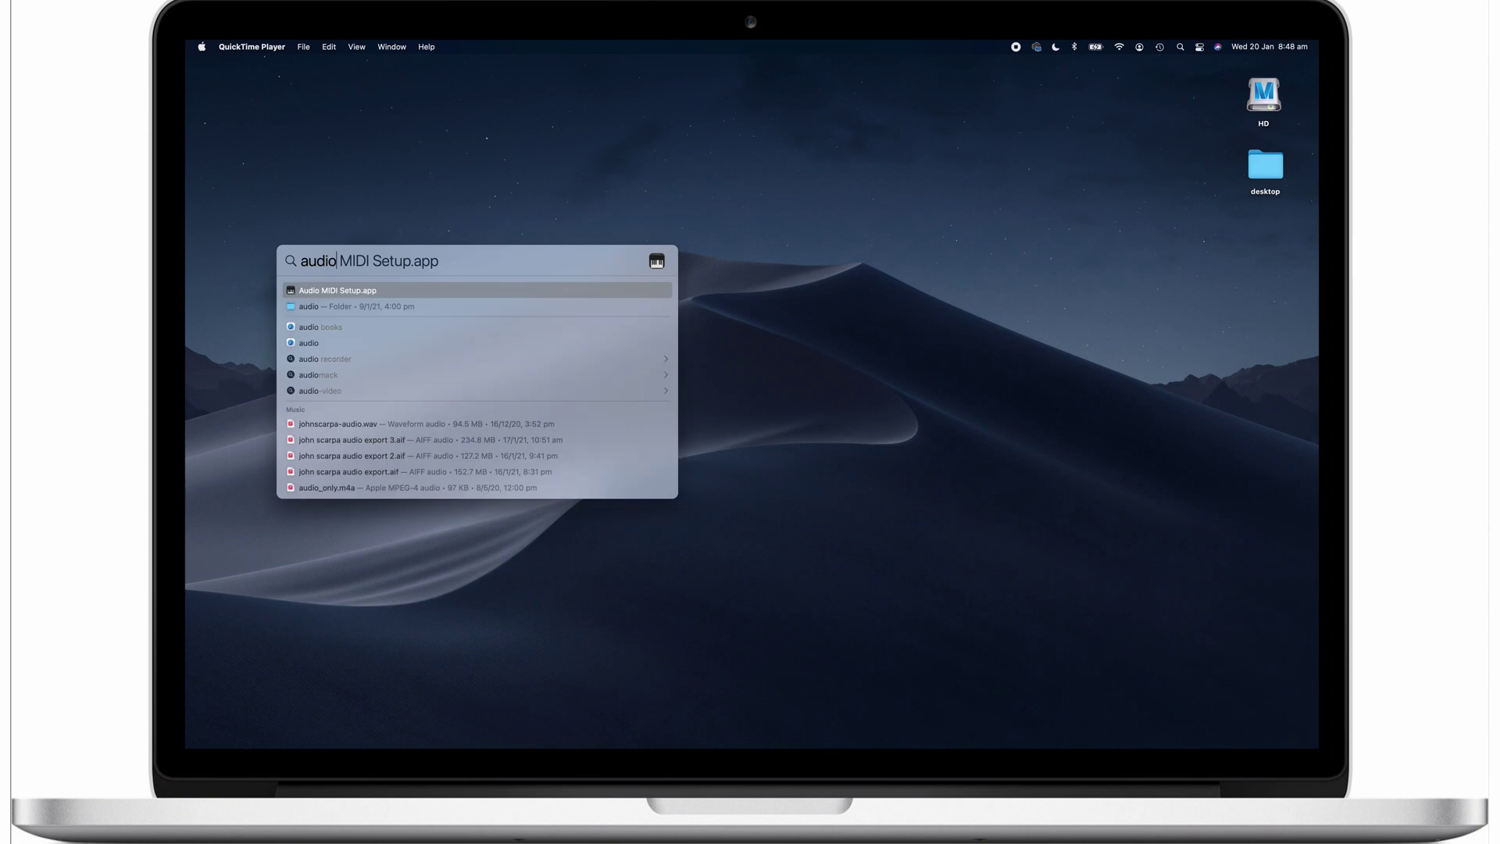
- Search Spotlight for 'audio midi' and launch Audio MIDI Setup
text(mid)
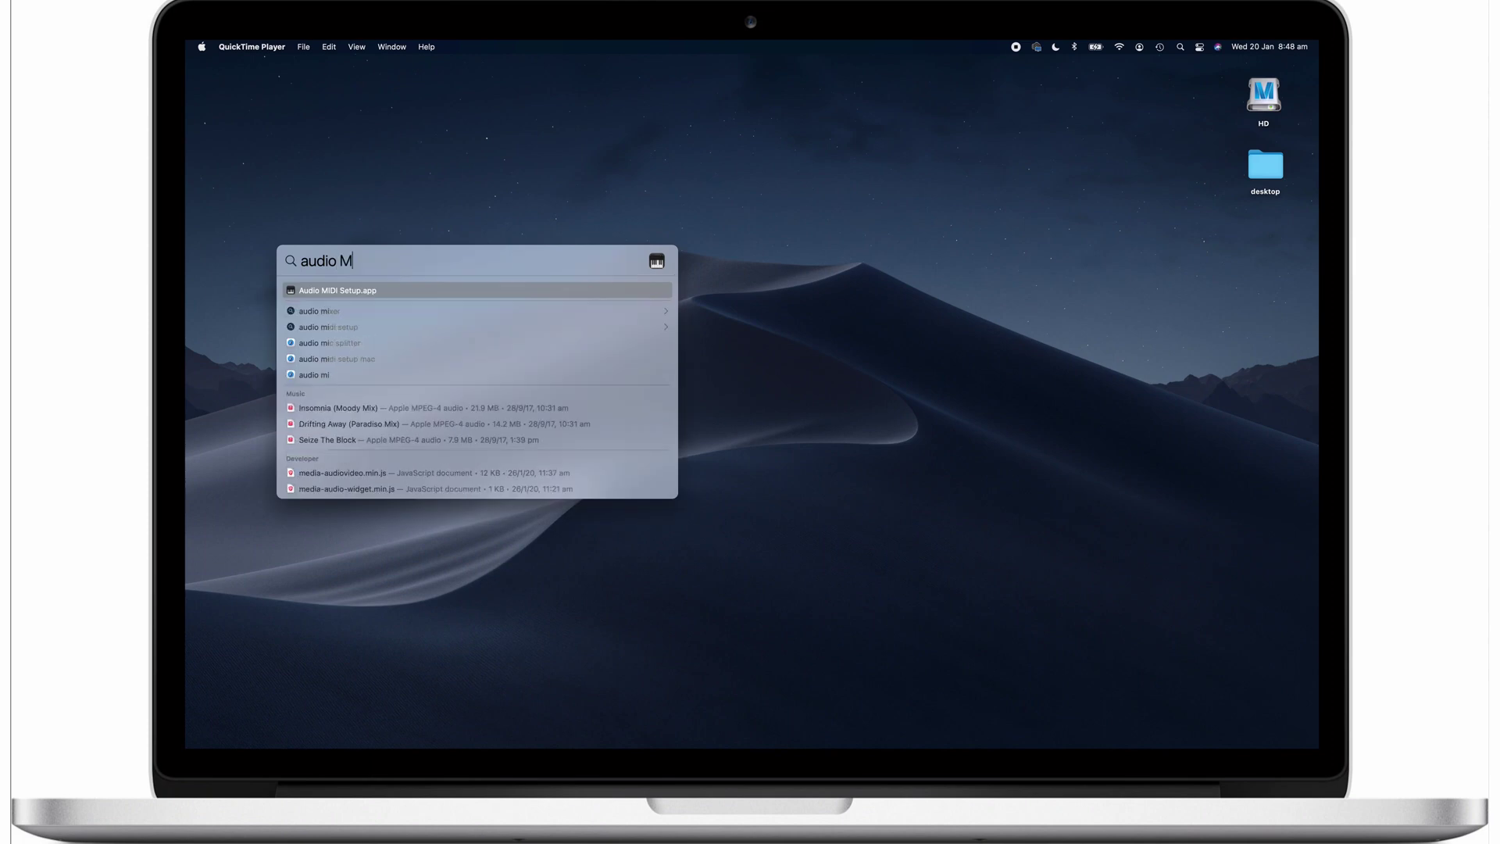
text(i)
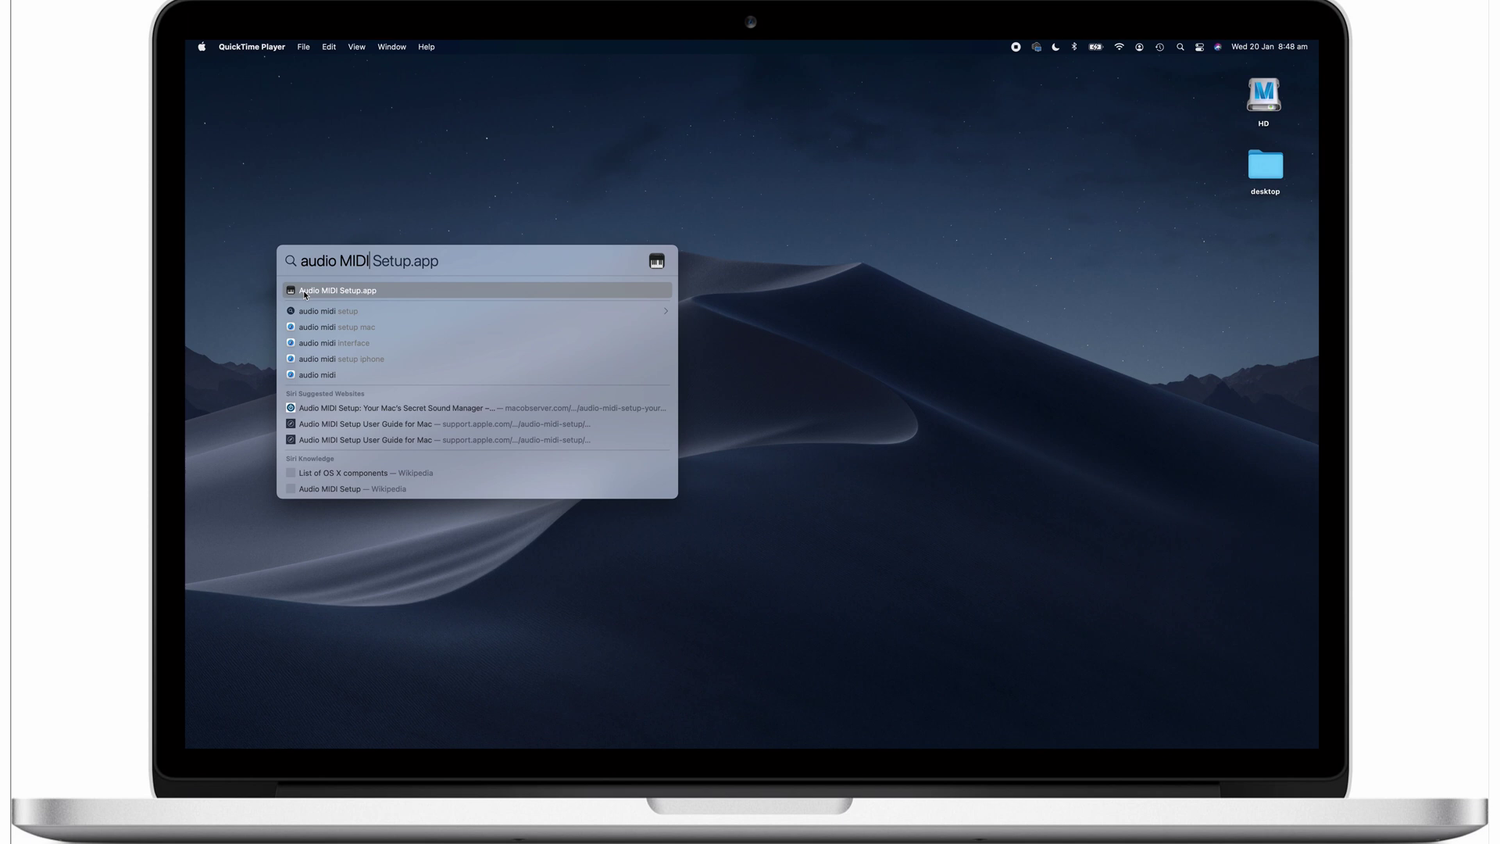
click(304, 292)
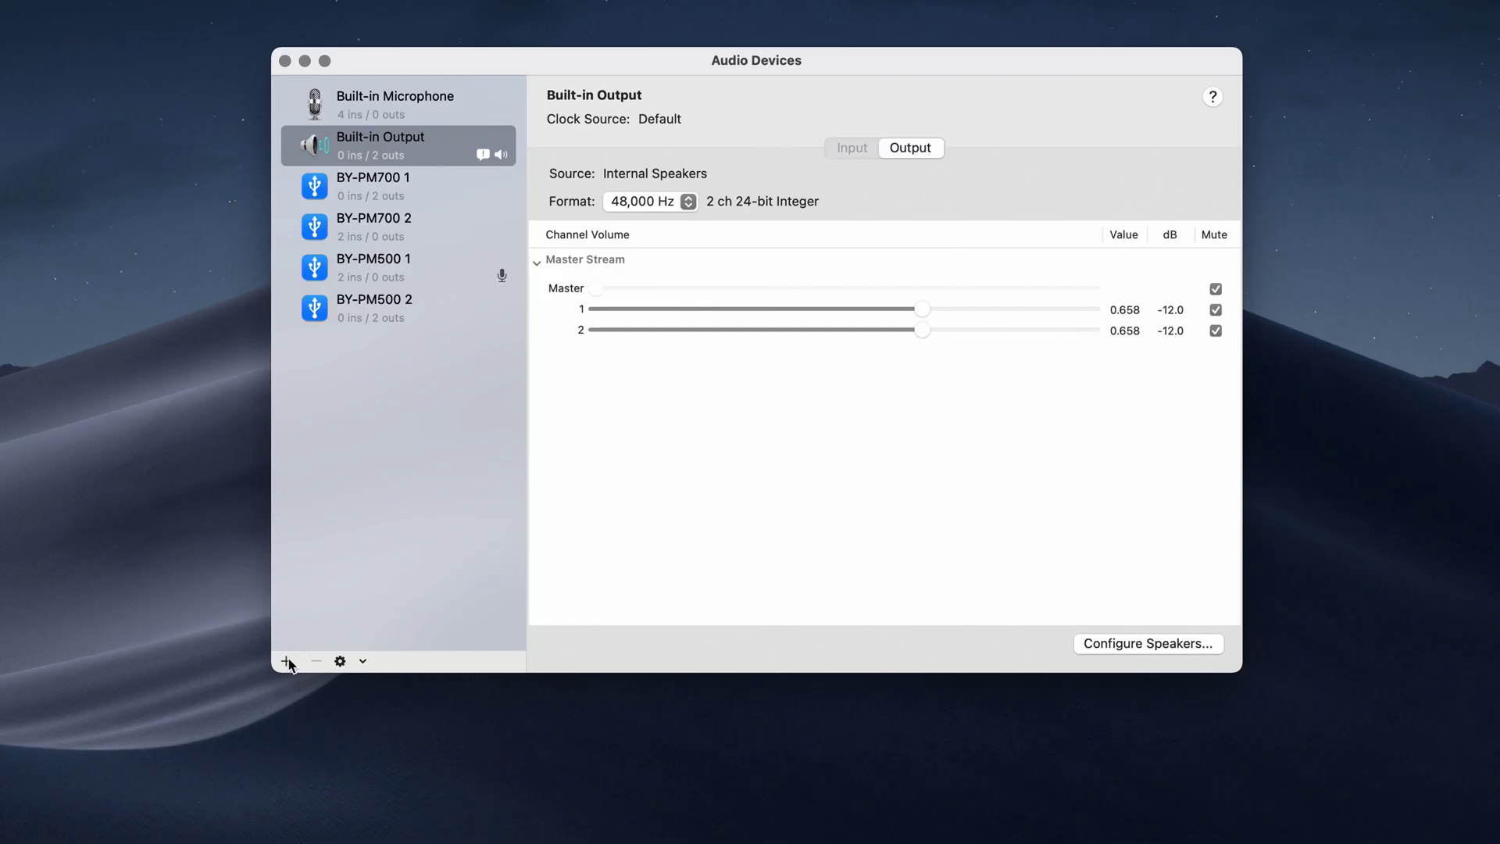
- Bring up the + menu at the bottom-left of the Audio Devices window for adding a device
click(288, 663)
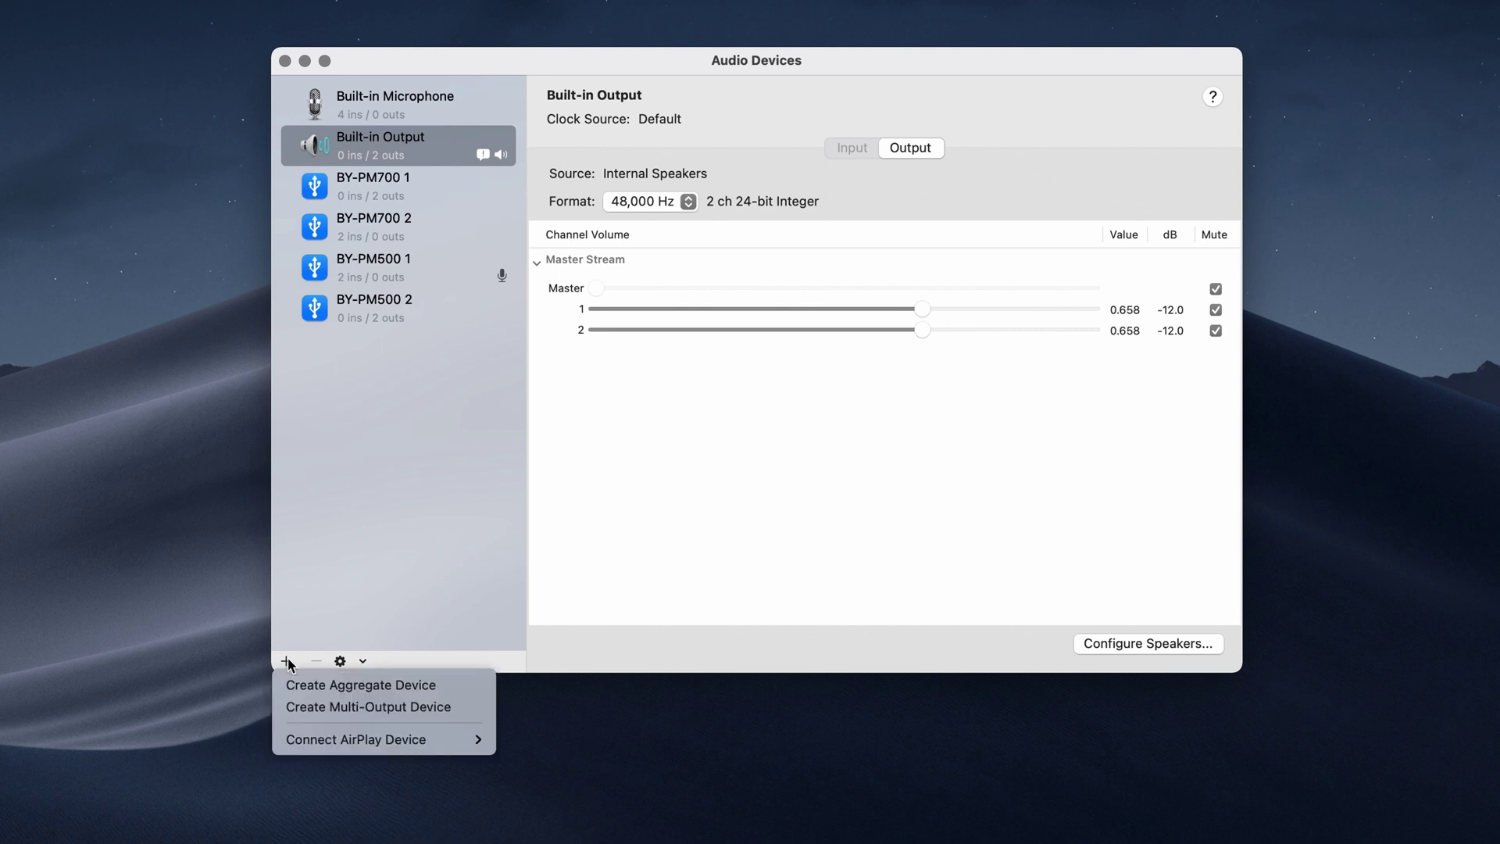
click(321, 685)
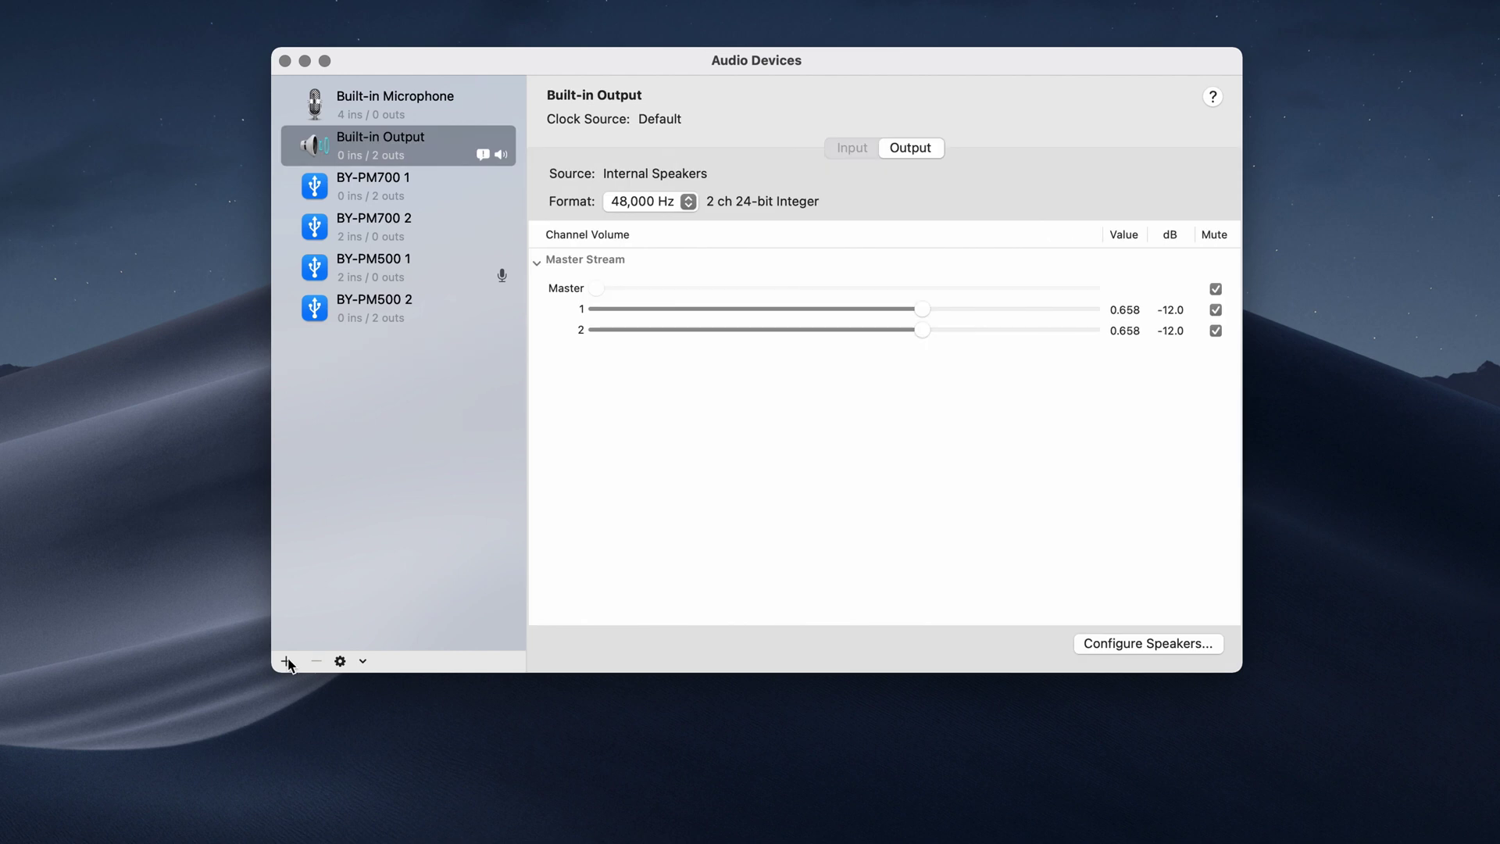
click(286, 661)
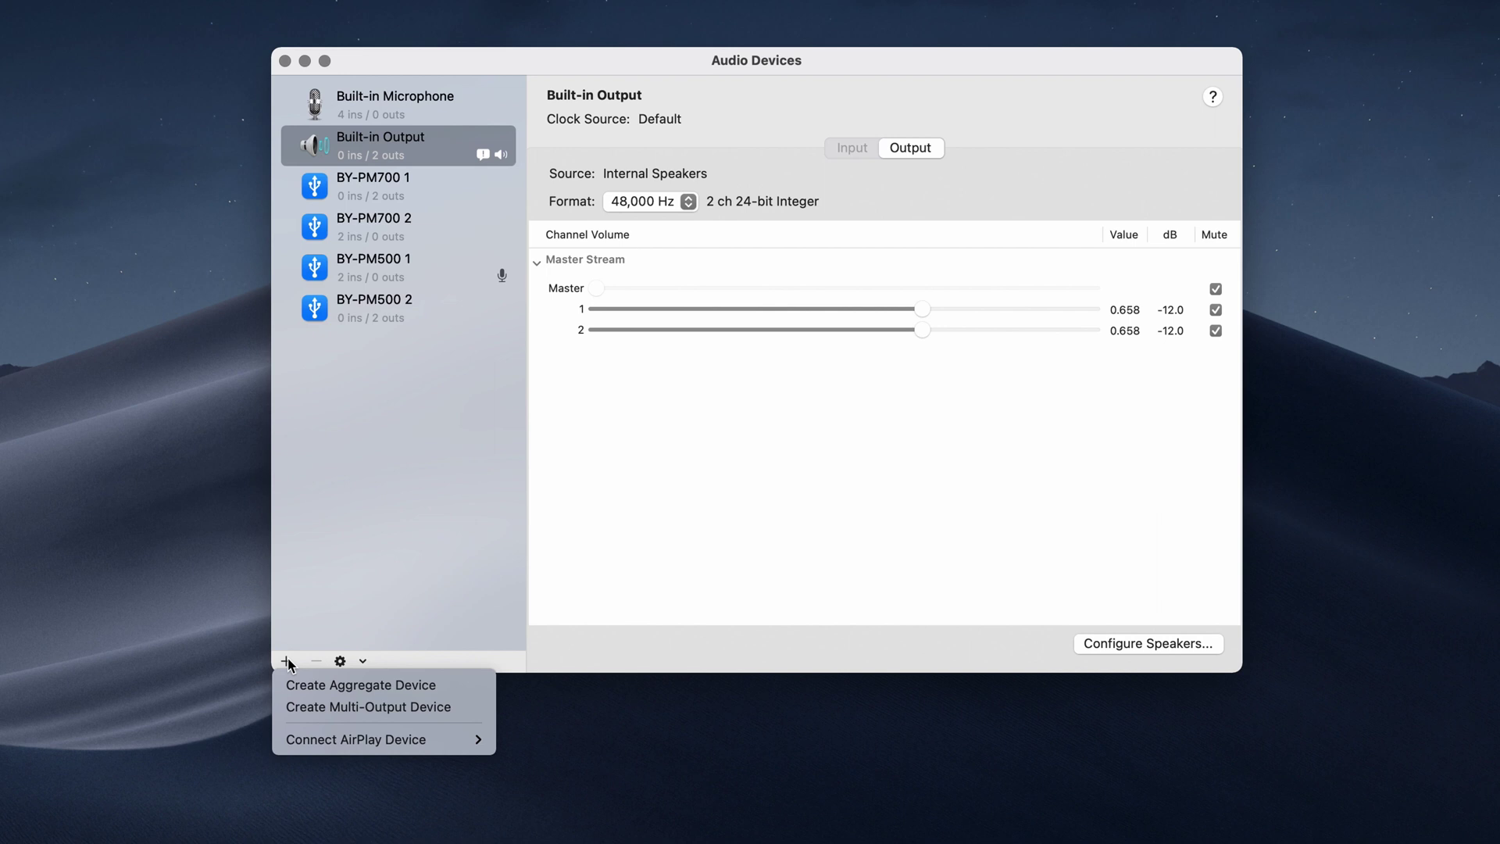
- Create an aggregate device using both BY-PM700 and both BY-PM500 entries, giving 4 ins and 4 outs
click(320, 687)
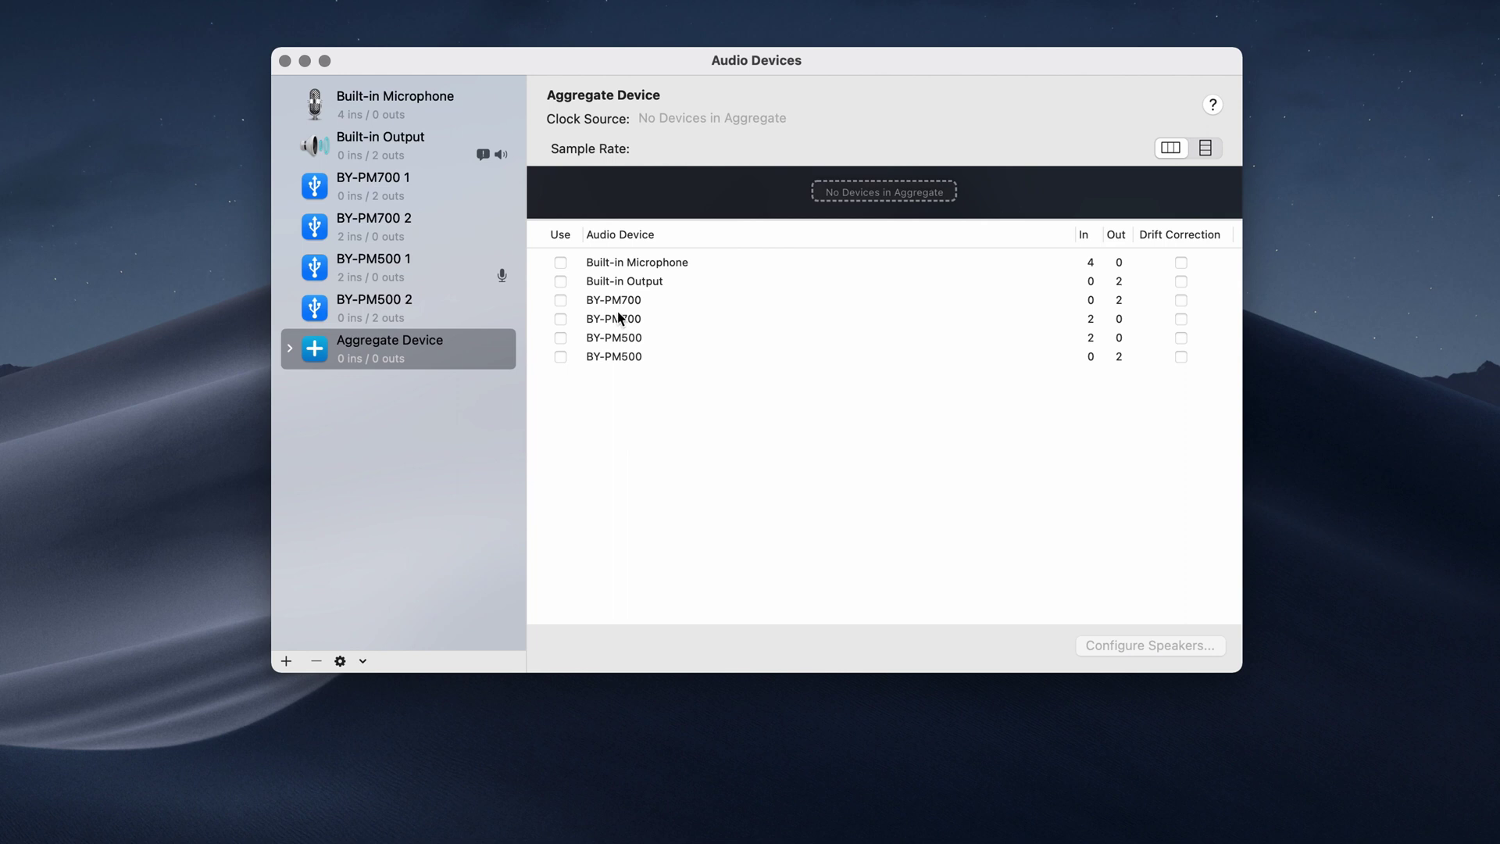
click(561, 300)
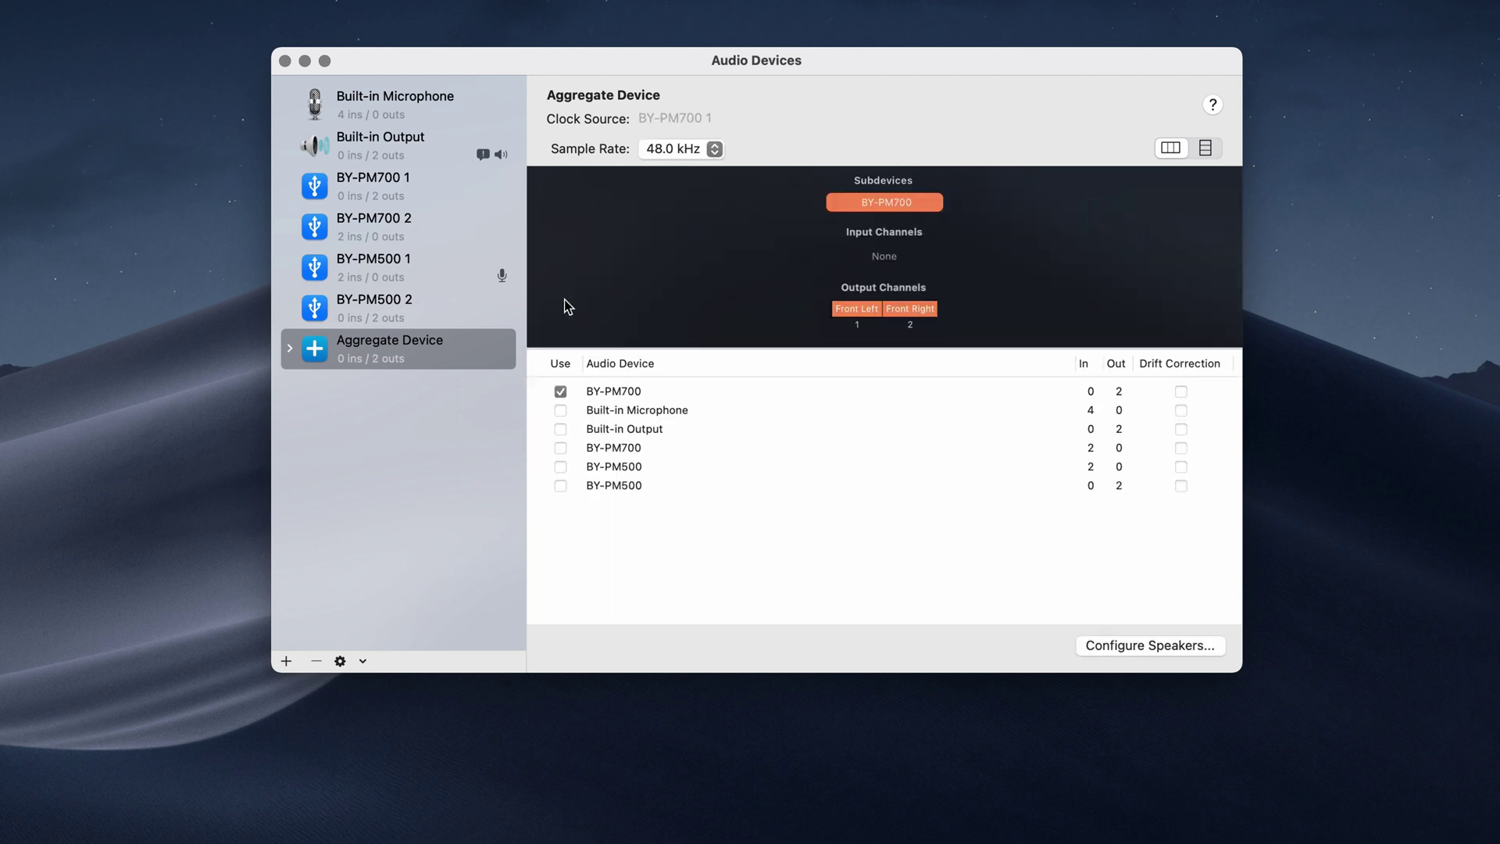
click(561, 447)
click(561, 466)
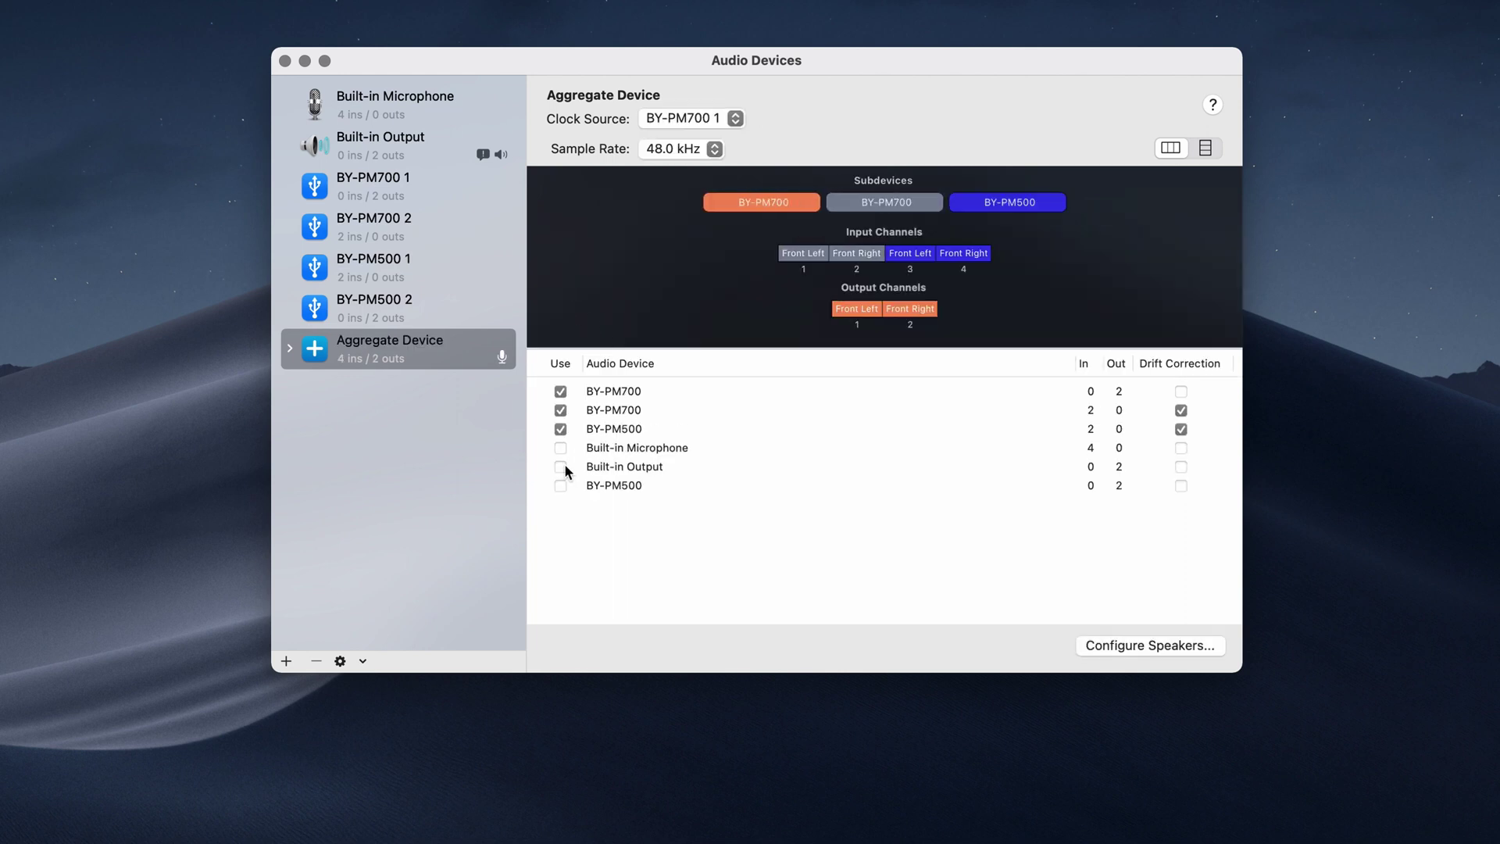
click(561, 485)
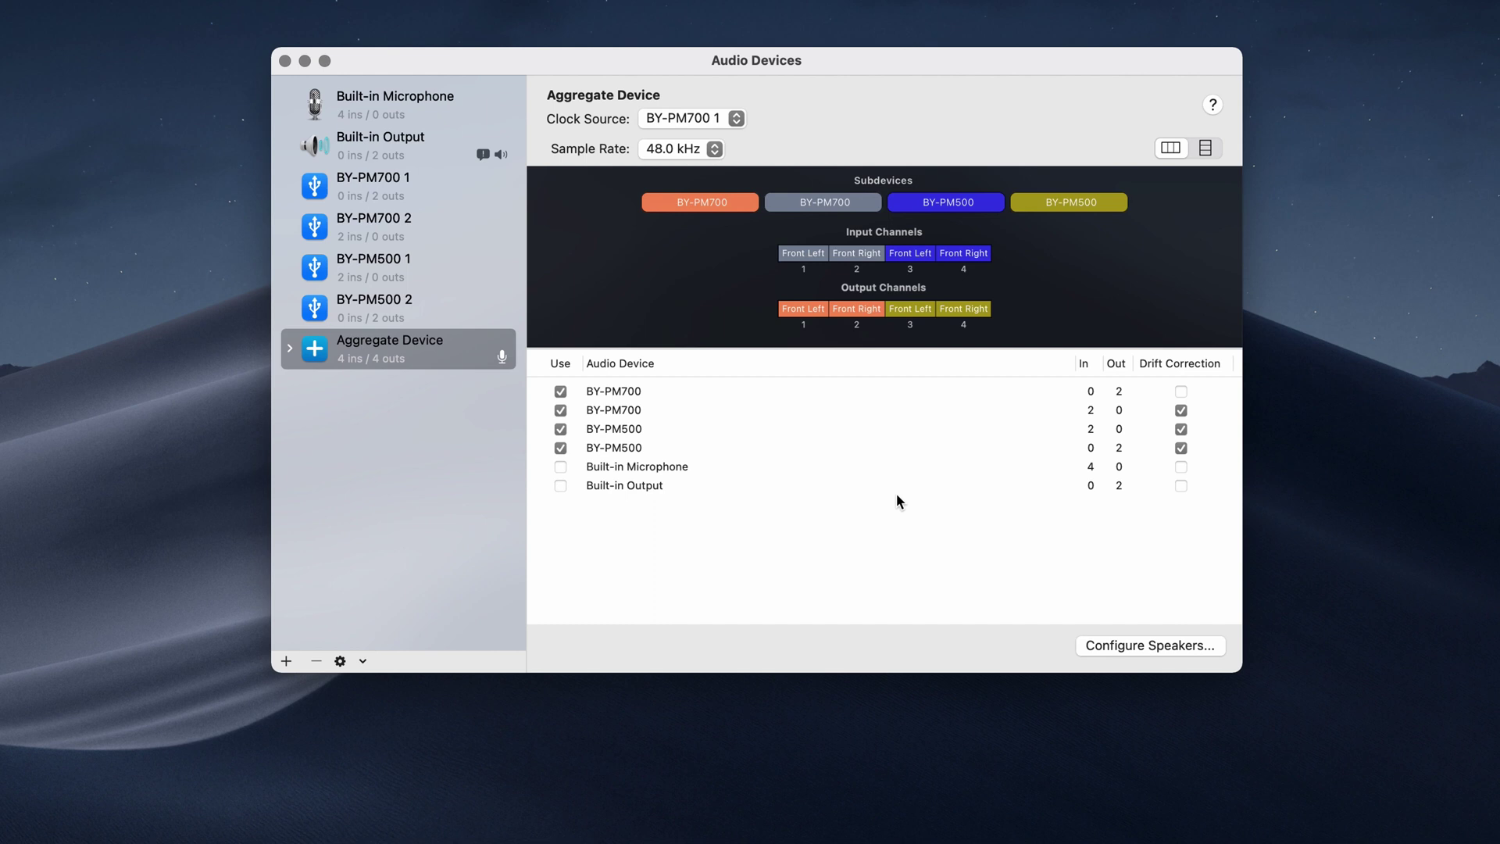
click(721, 119)
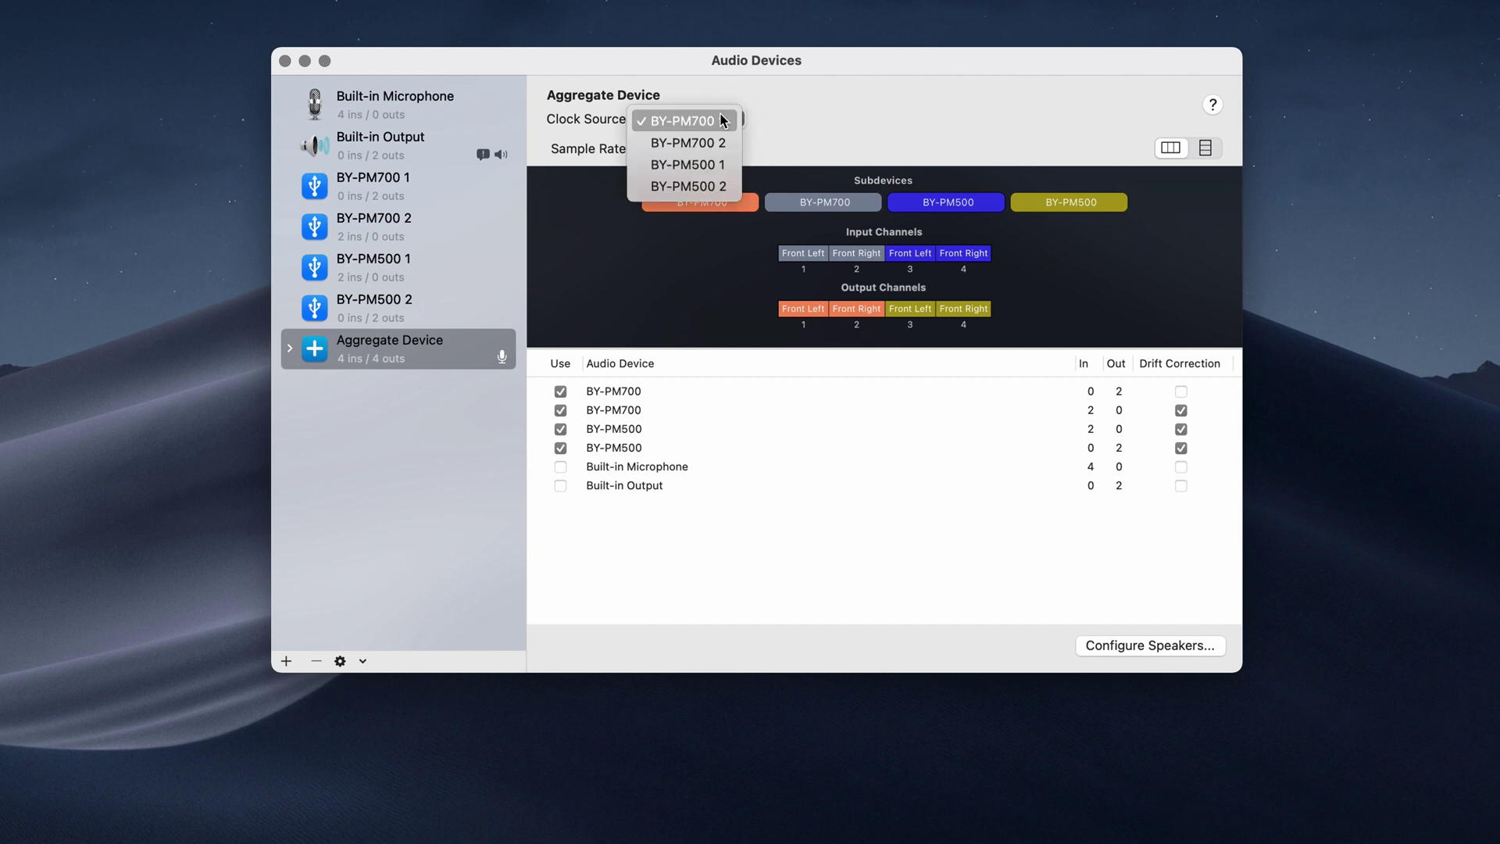
click(806, 119)
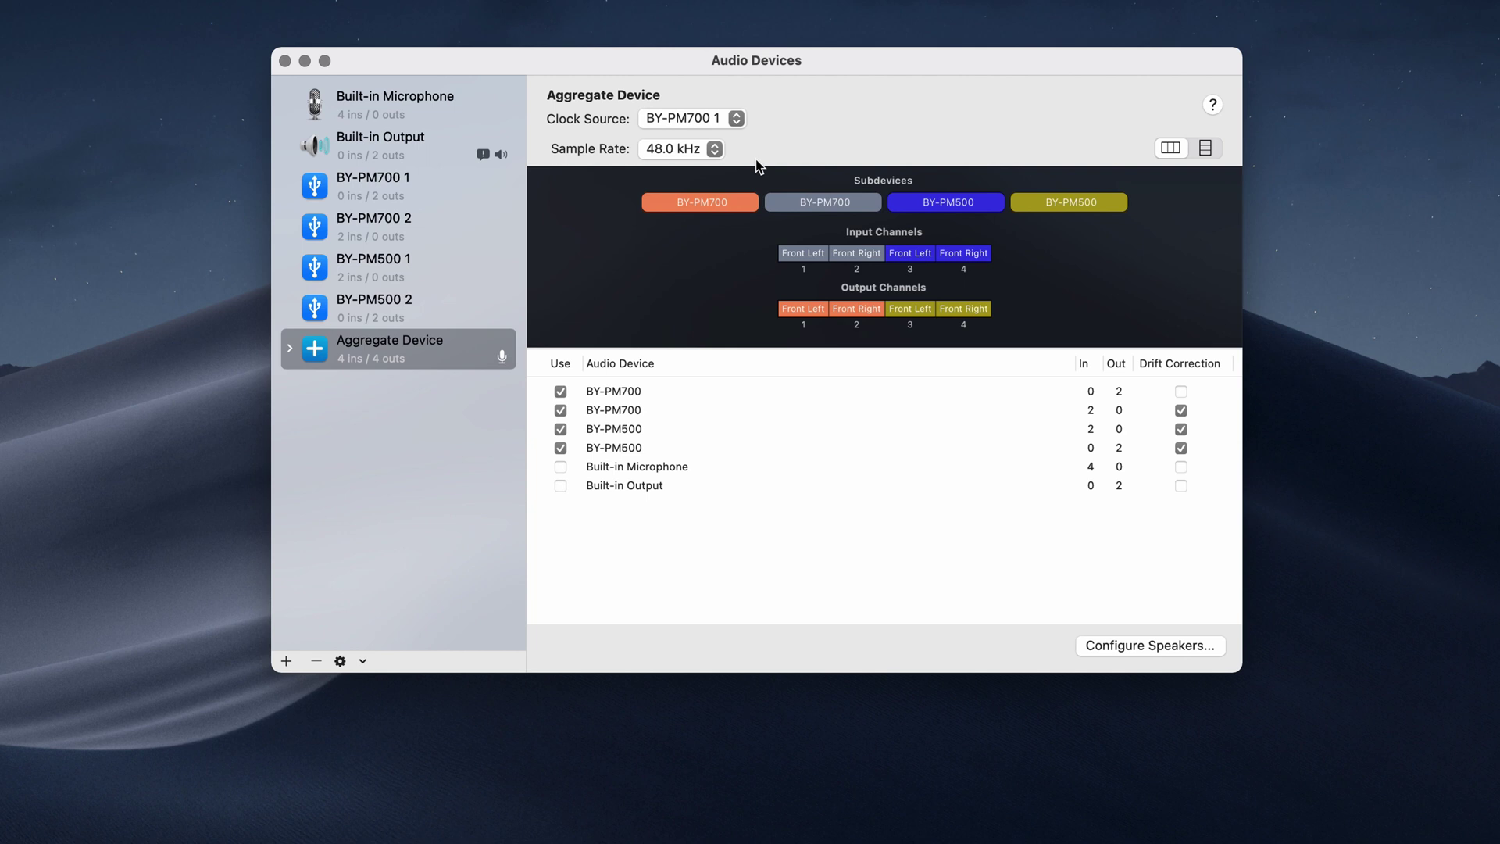
click(715, 148)
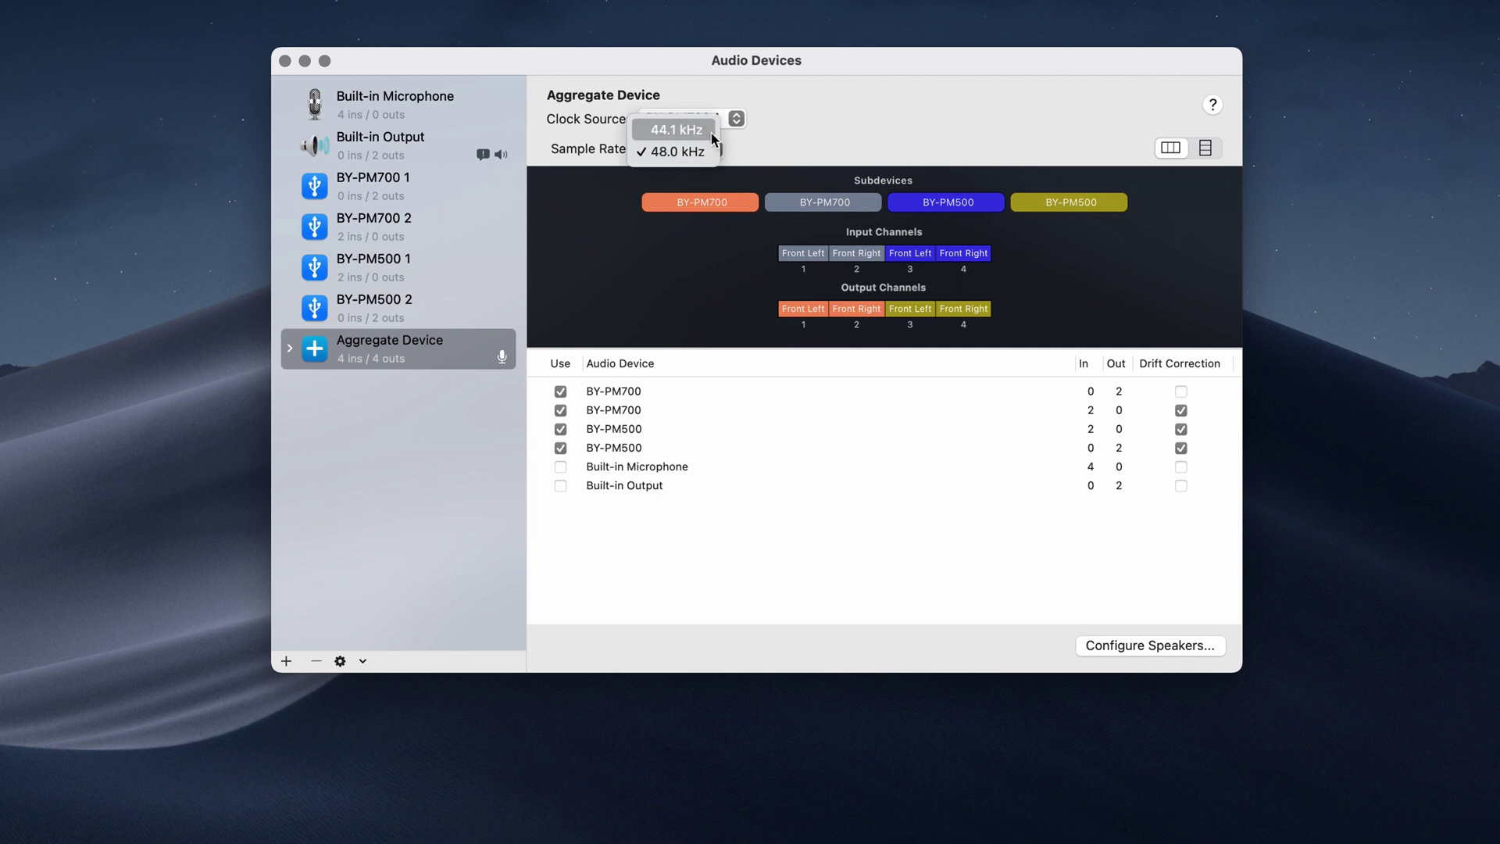
click(711, 157)
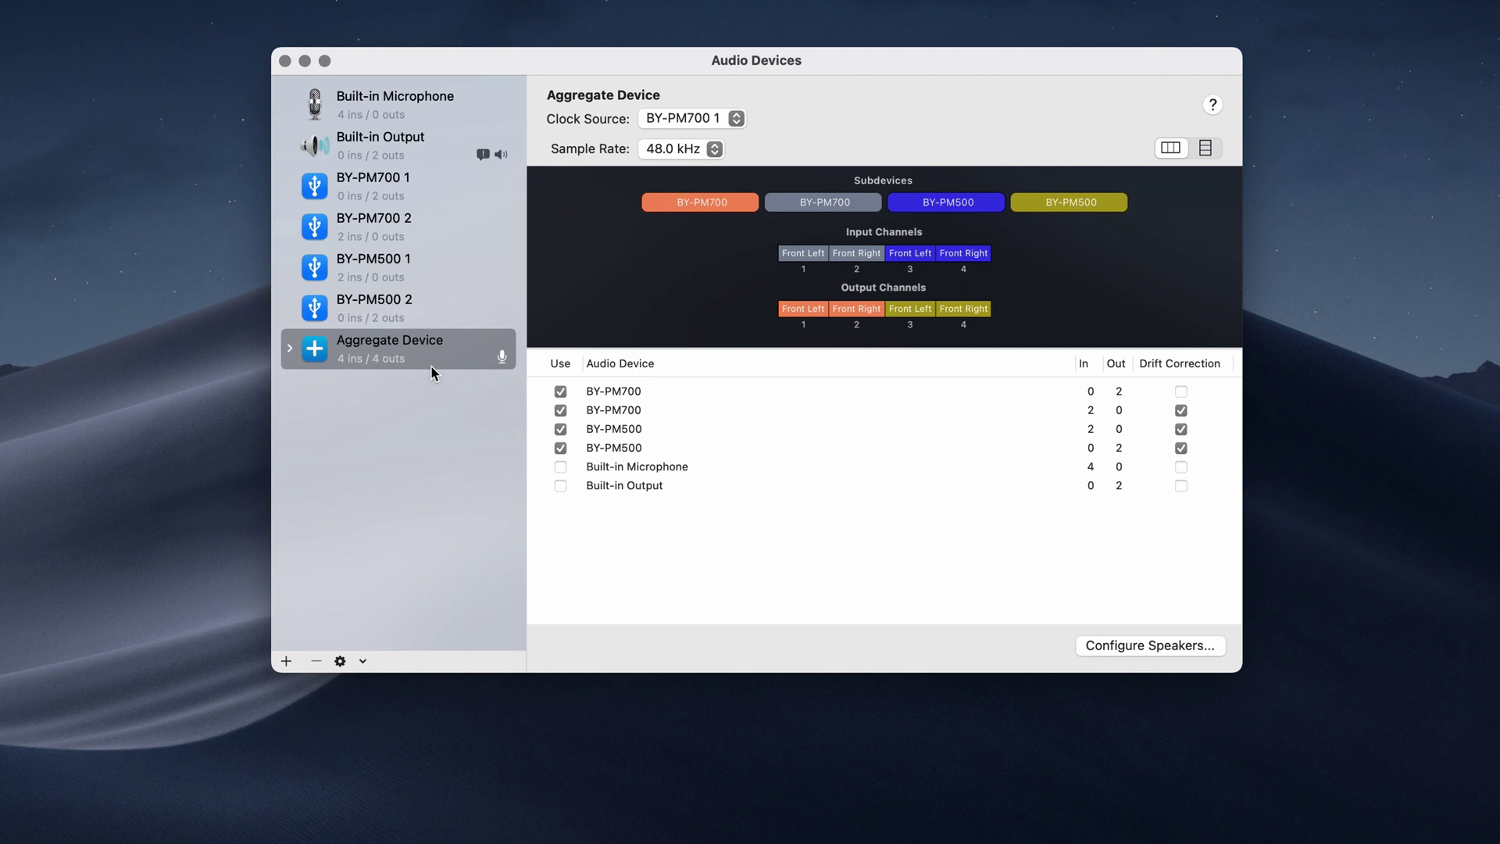
- Replace the 'Aggregate Device' name in the sidebar with 'Boya Dual Microphone'
click(392, 340)
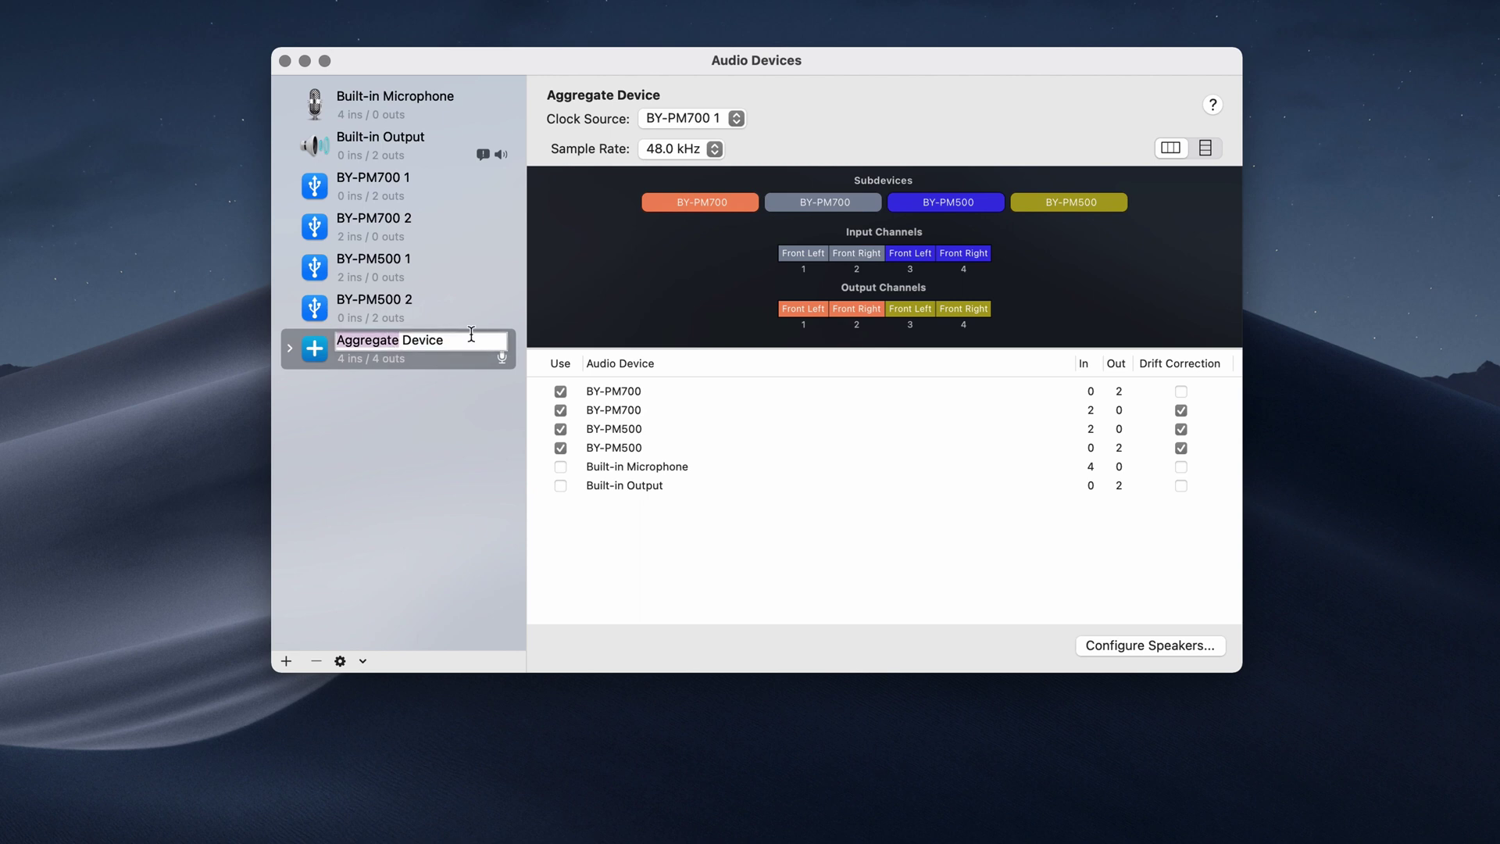
drag(461, 338, 303, 344)
text(Boya)
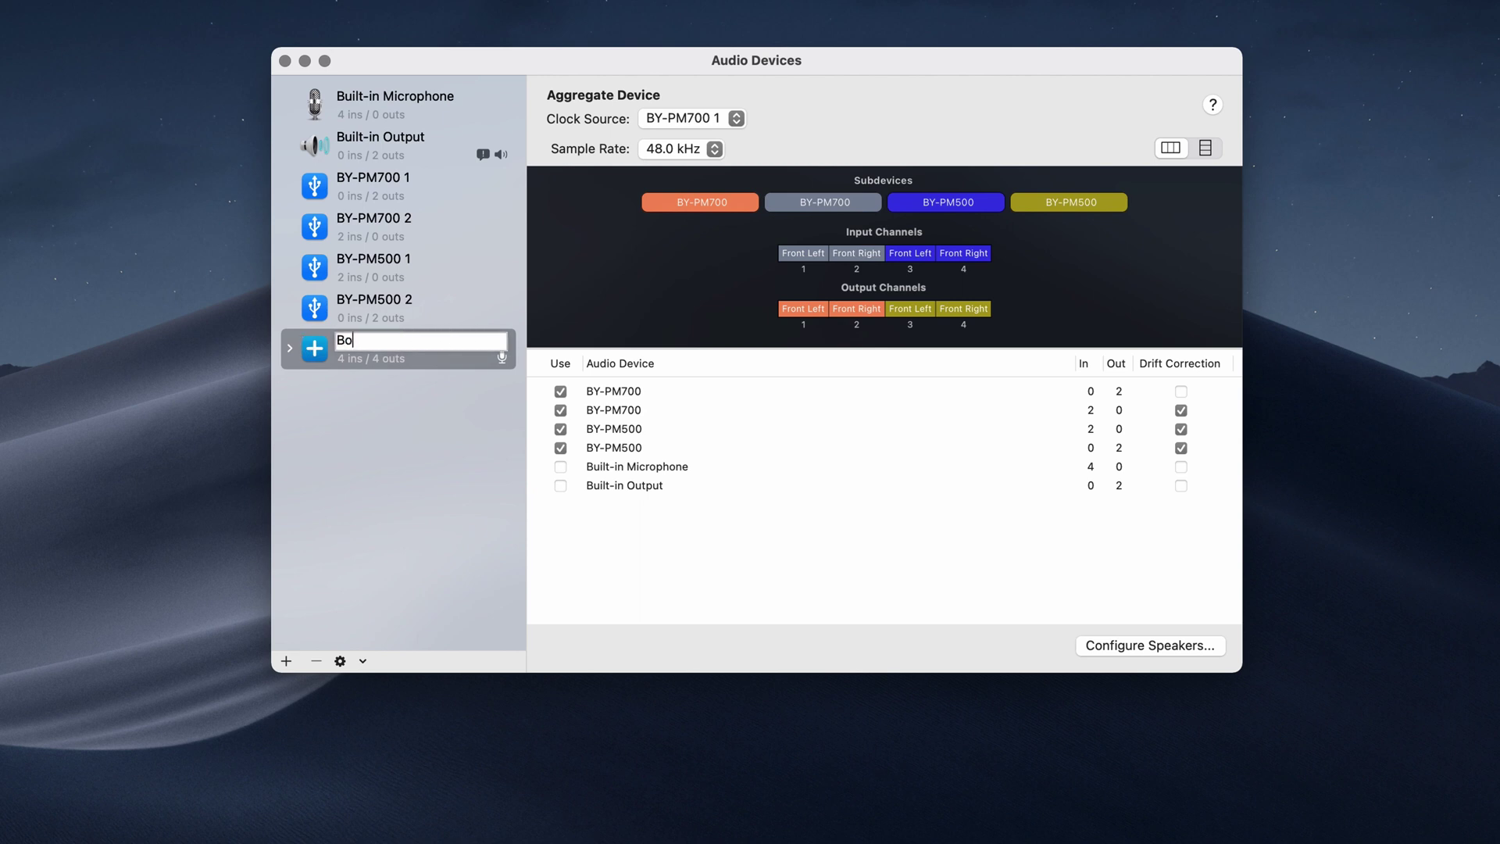
text( Dual Microphone)
key(Return)
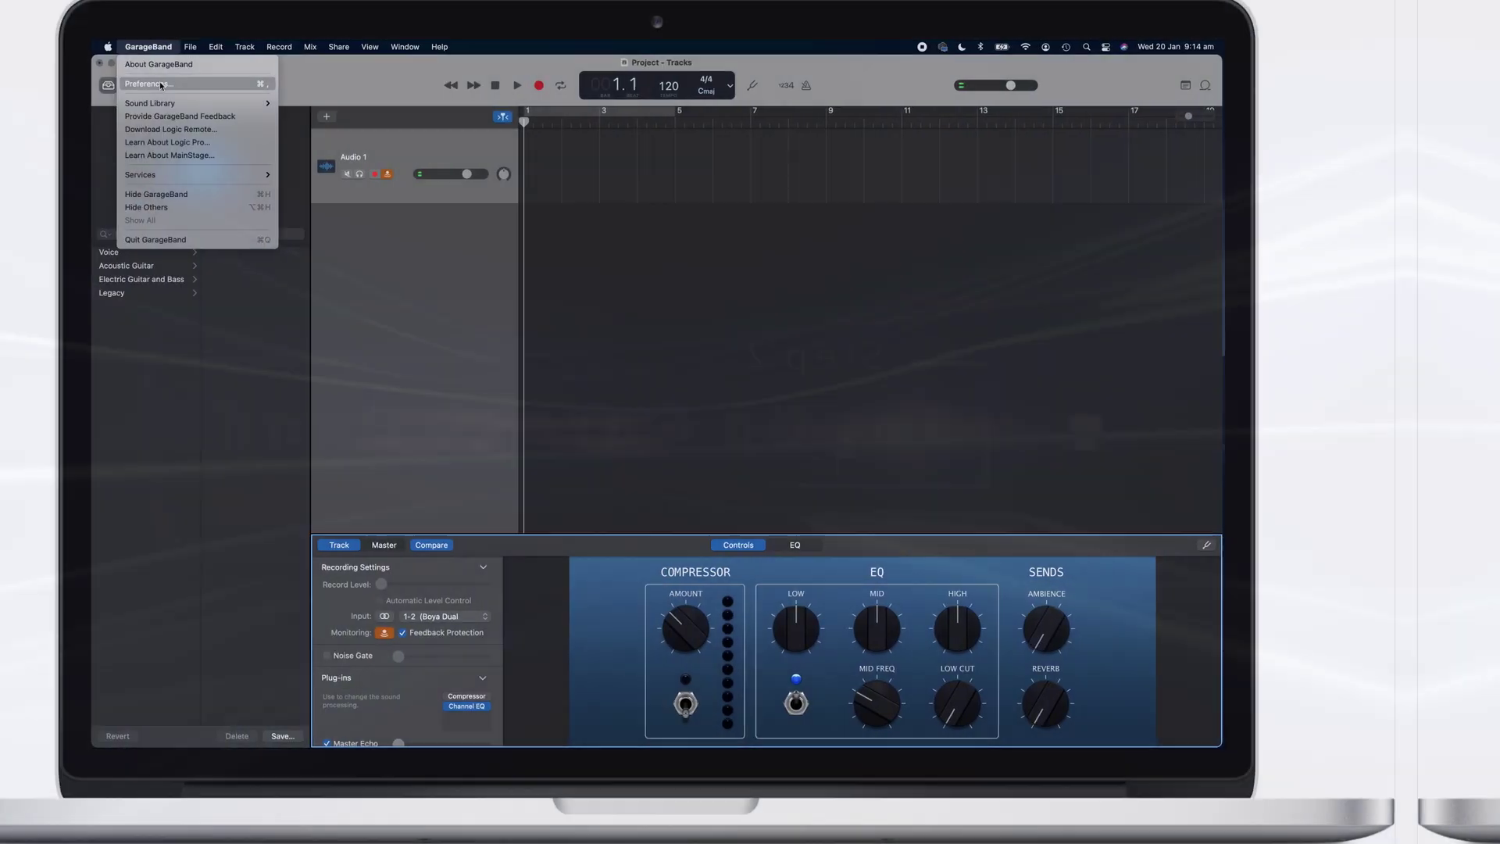
click(254, 84)
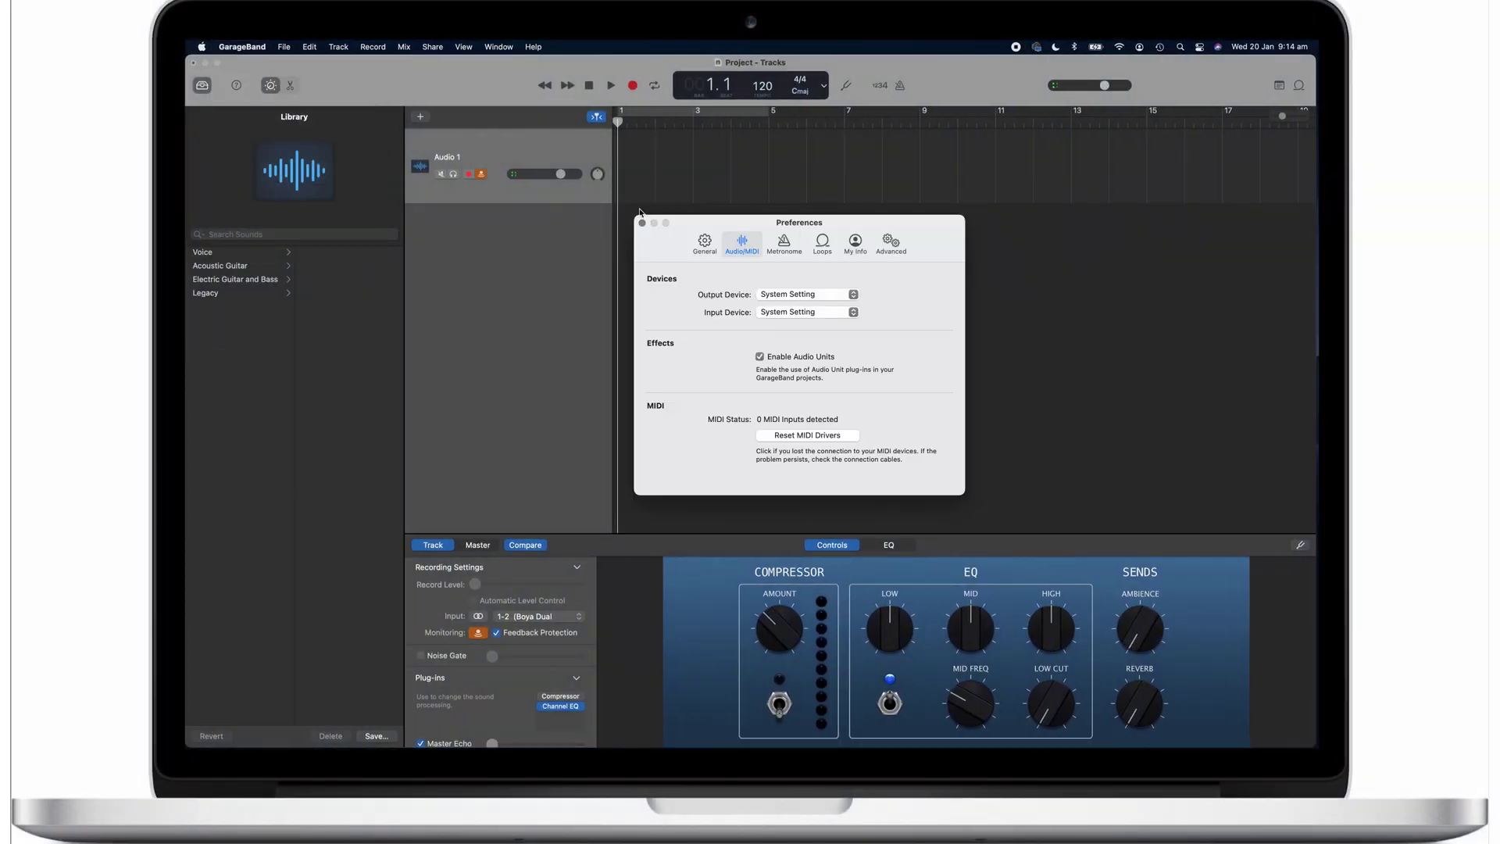
- Set GarageBand's audio input device to Boya Dual Microphone and start a new empty project
click(794, 313)
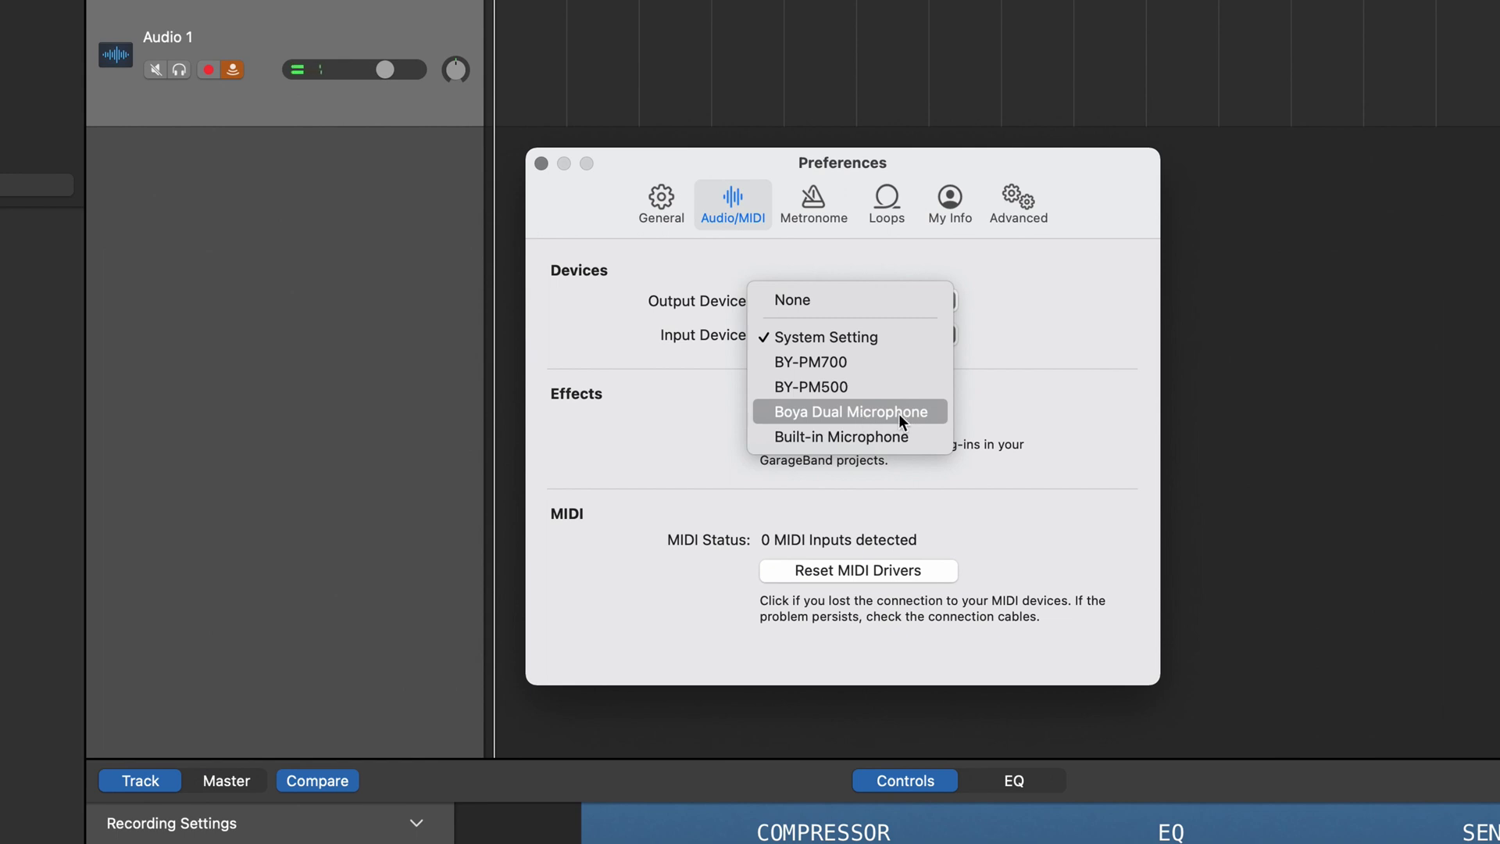
click(900, 419)
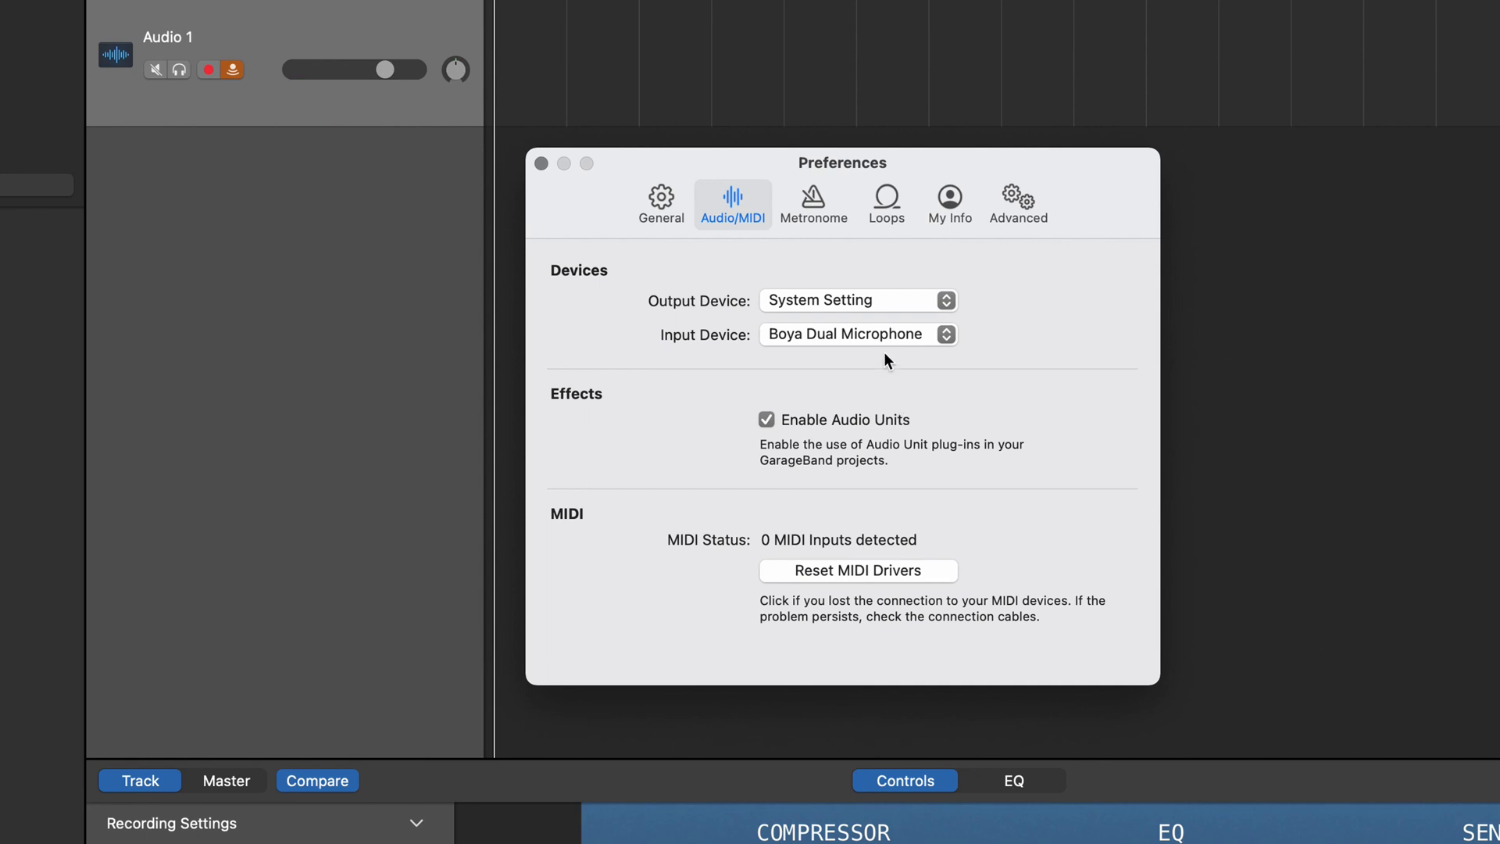
click(869, 299)
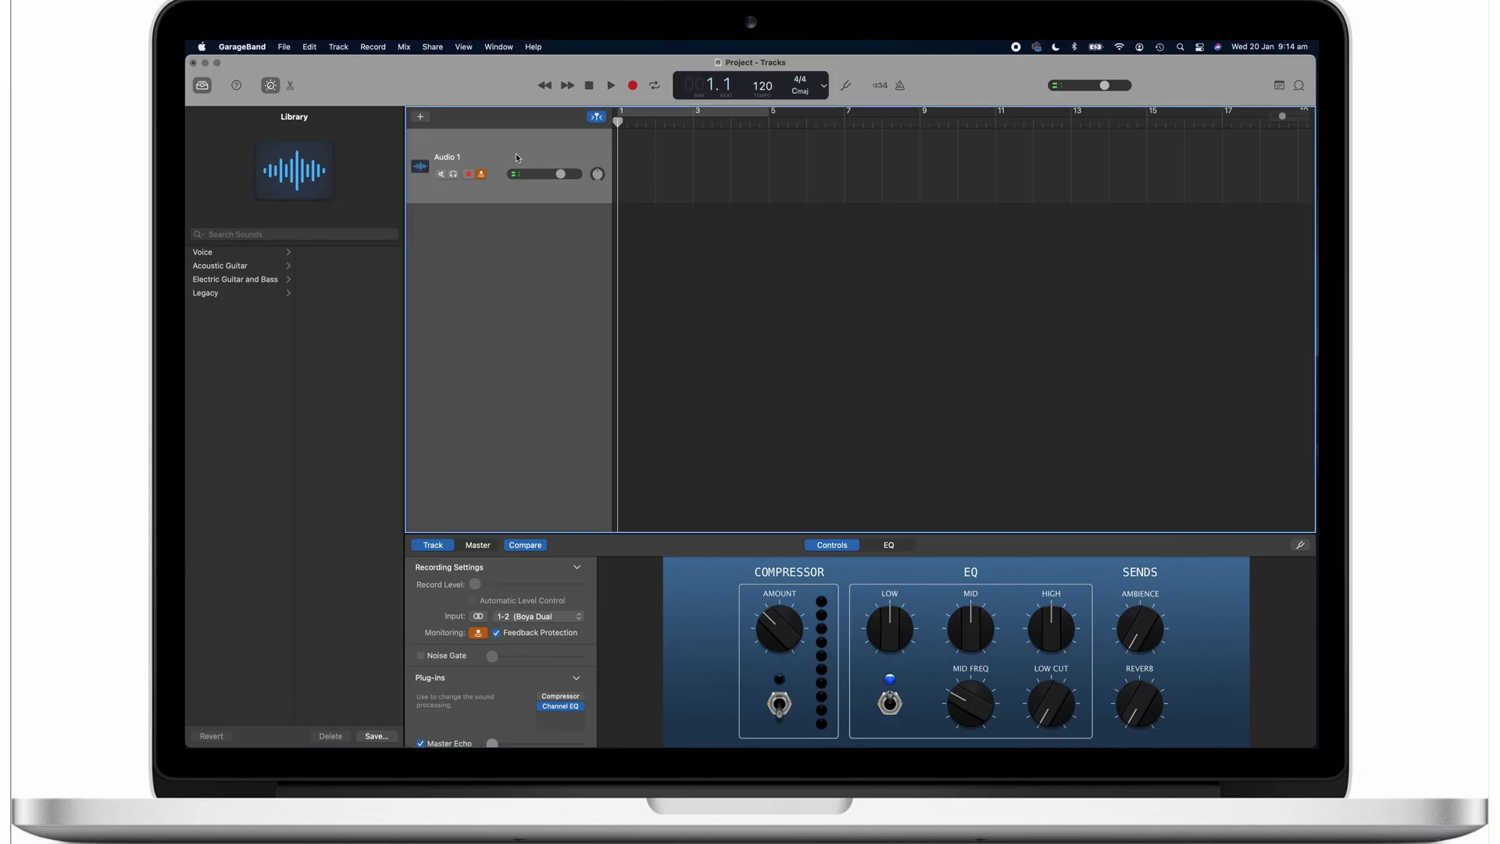
key(super+BackSpace)
double_click(516, 158)
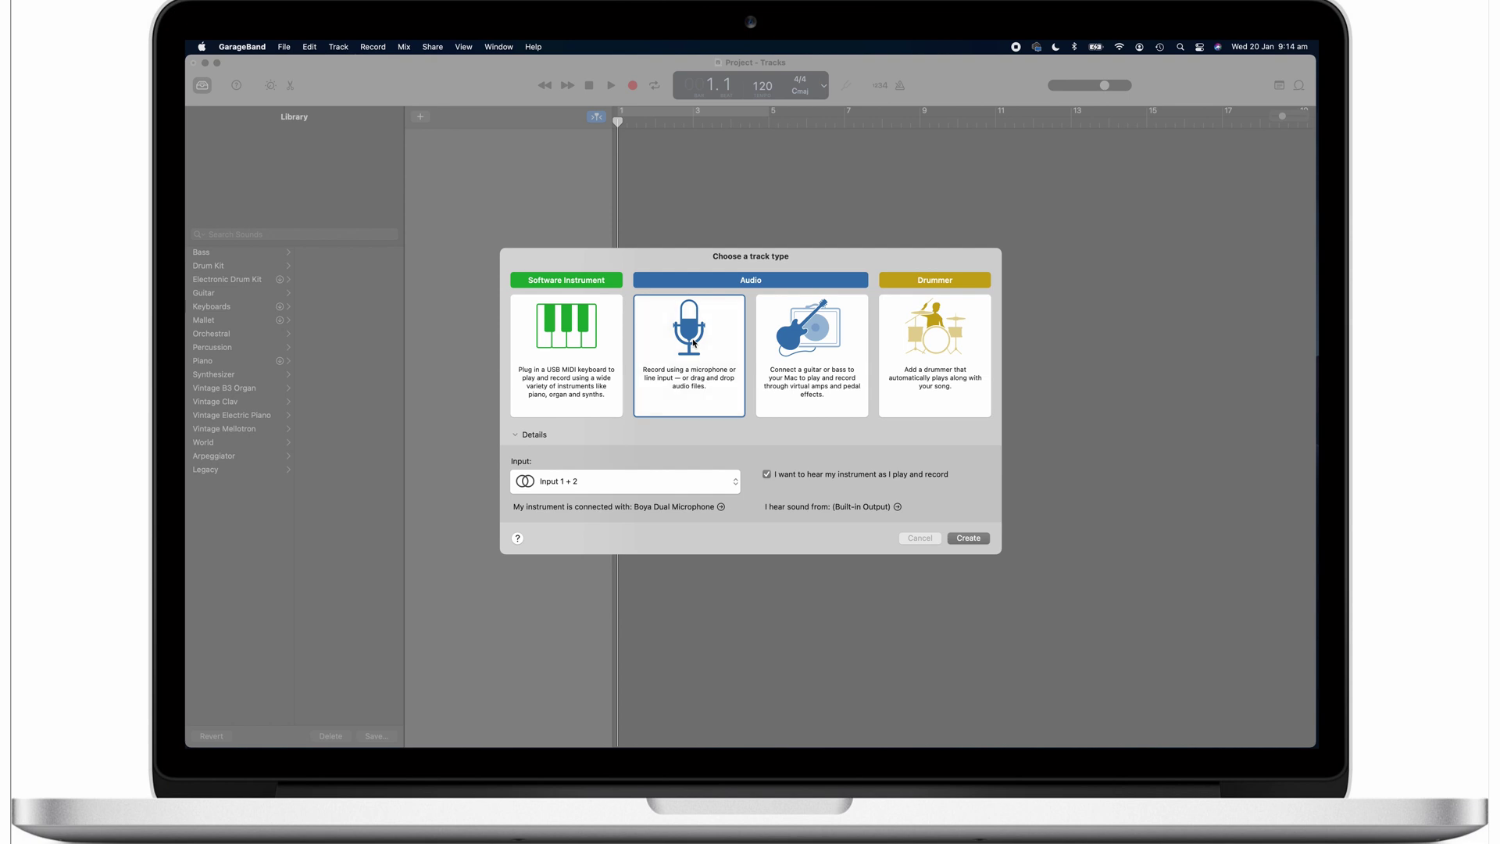
- Create audio track Audio 1 on Input 1 + 2, then Audio 2 on Input 3 + 4
click(970, 539)
click(422, 118)
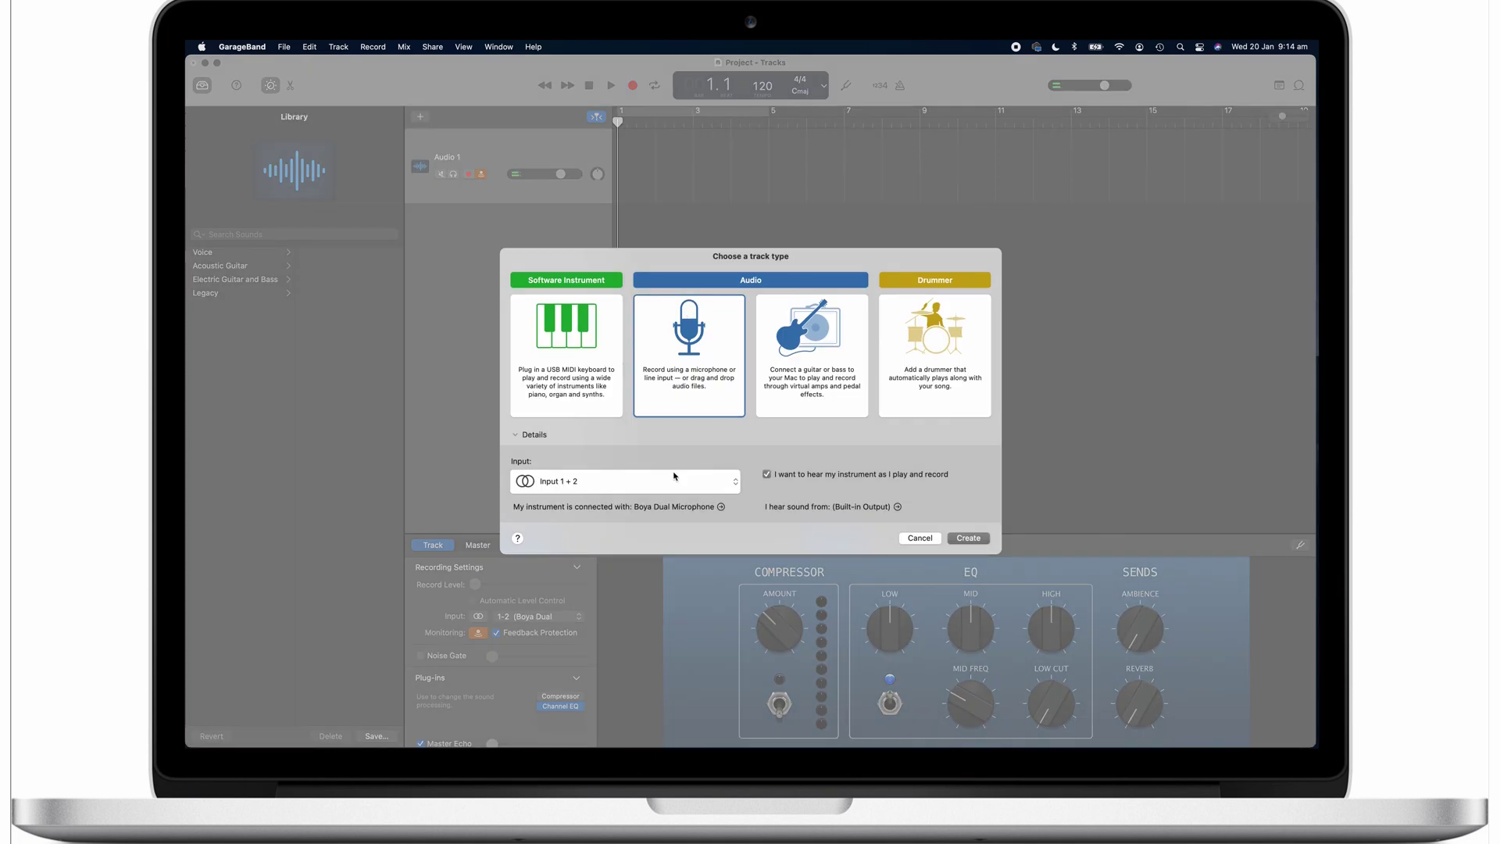
click(674, 476)
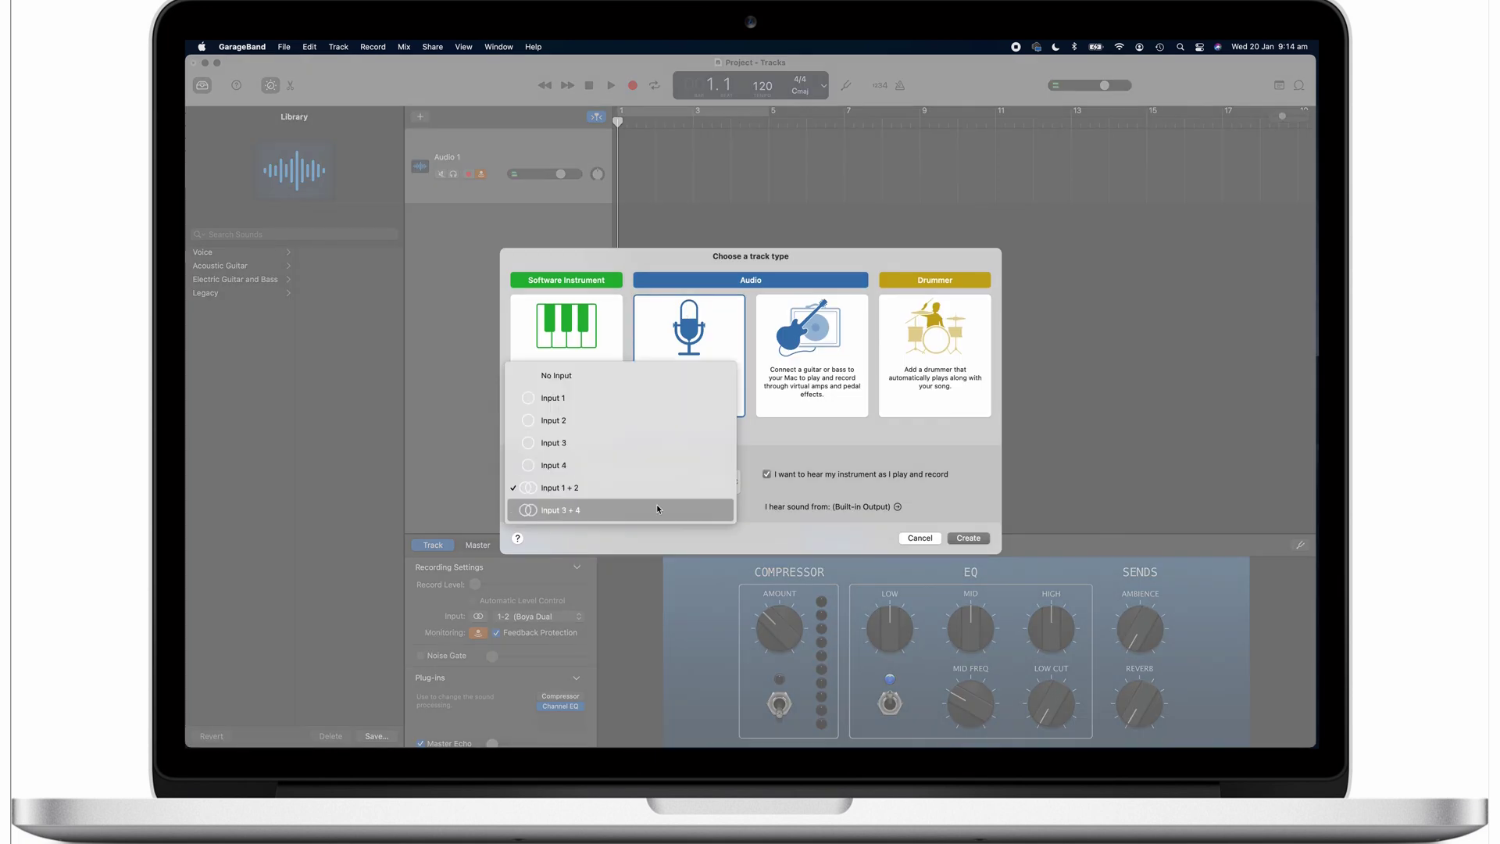
click(658, 510)
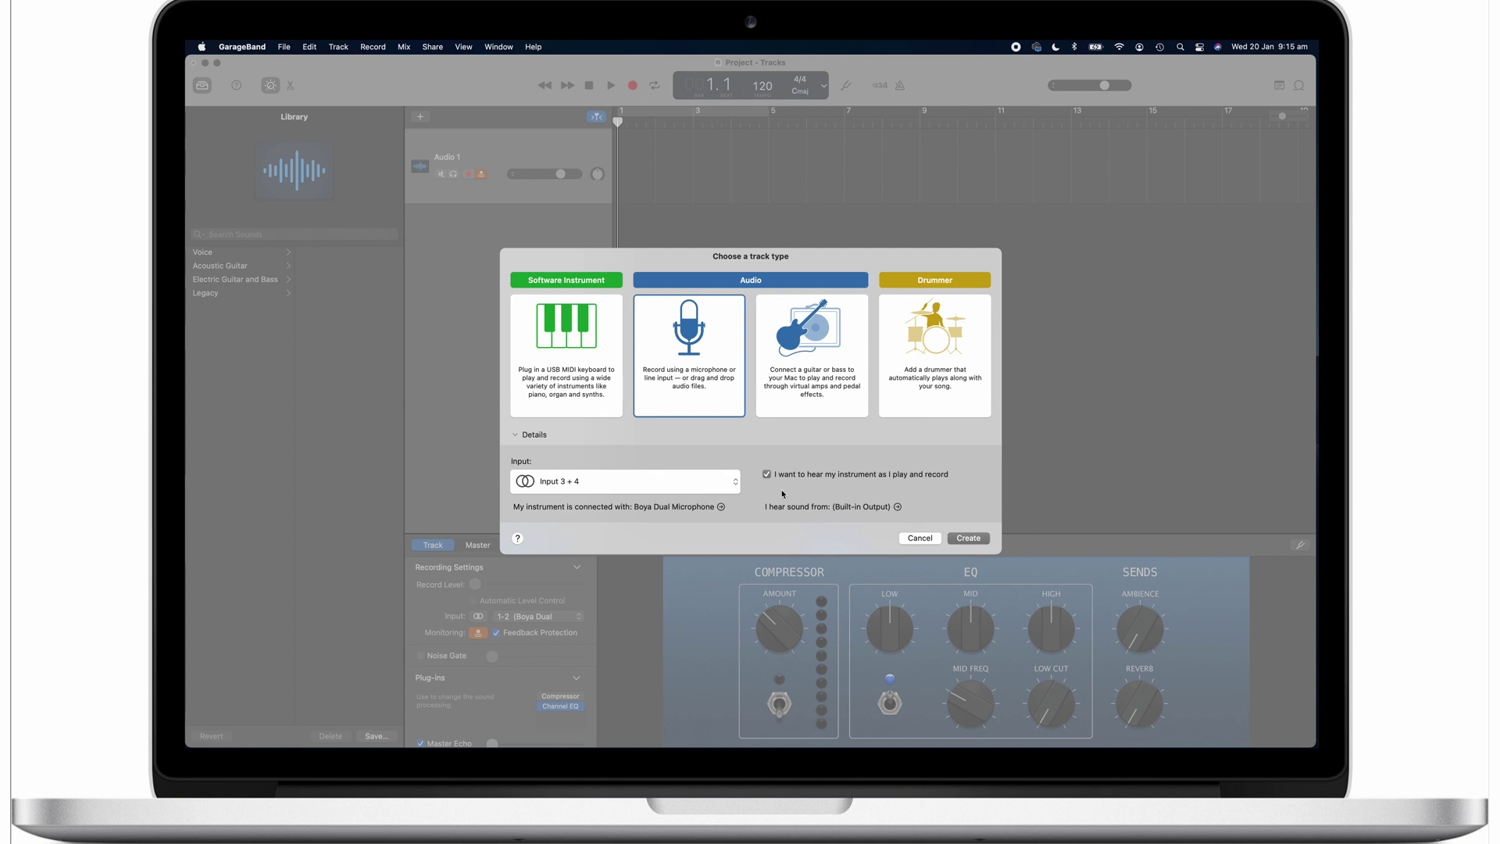
click(968, 539)
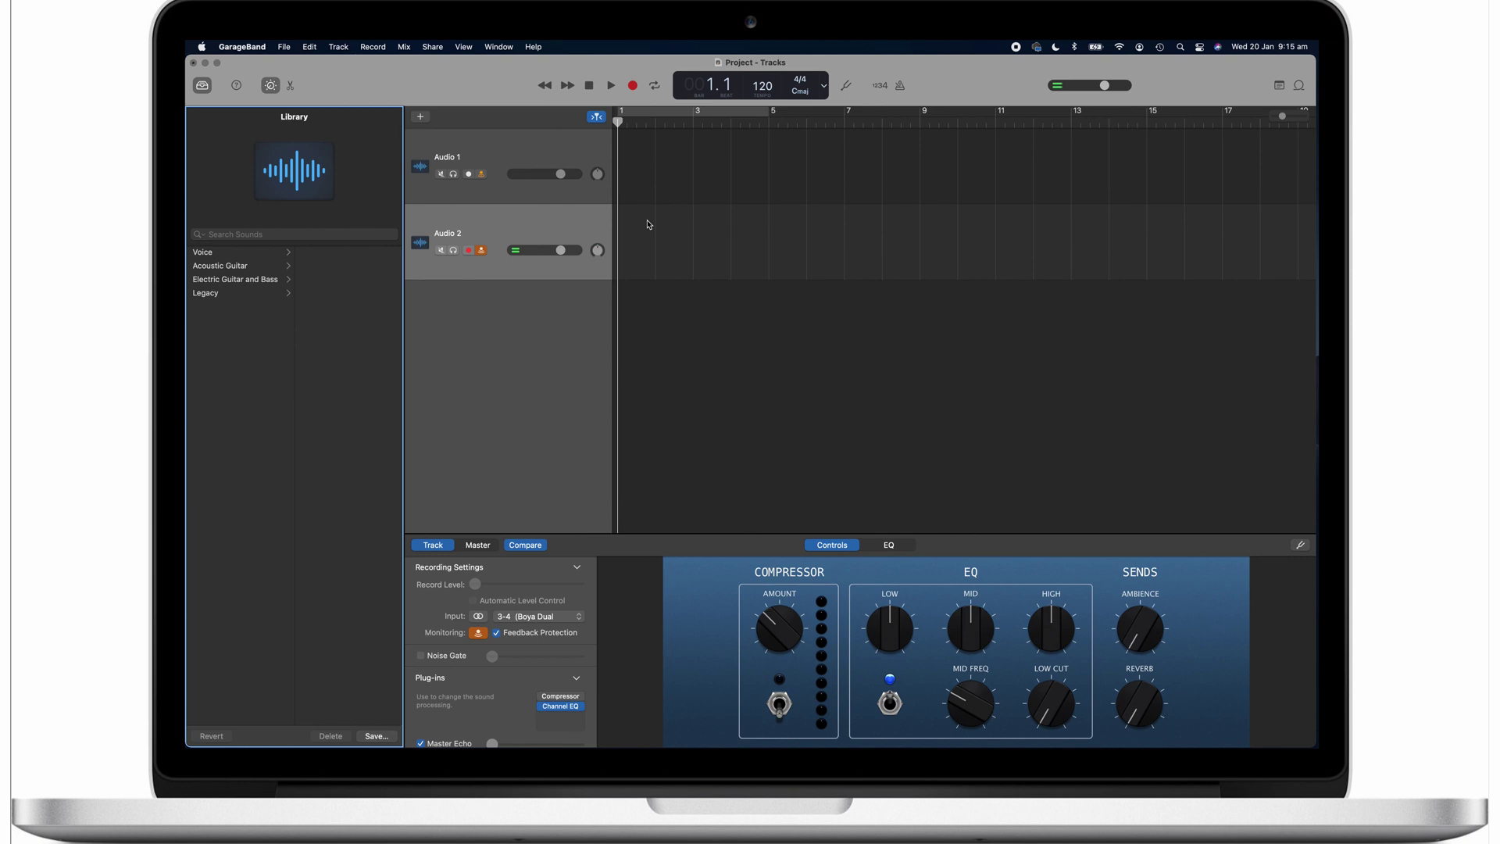
- Enable Record Enable in the track header configuration so both audio tracks show arm buttons
right_click(519, 147)
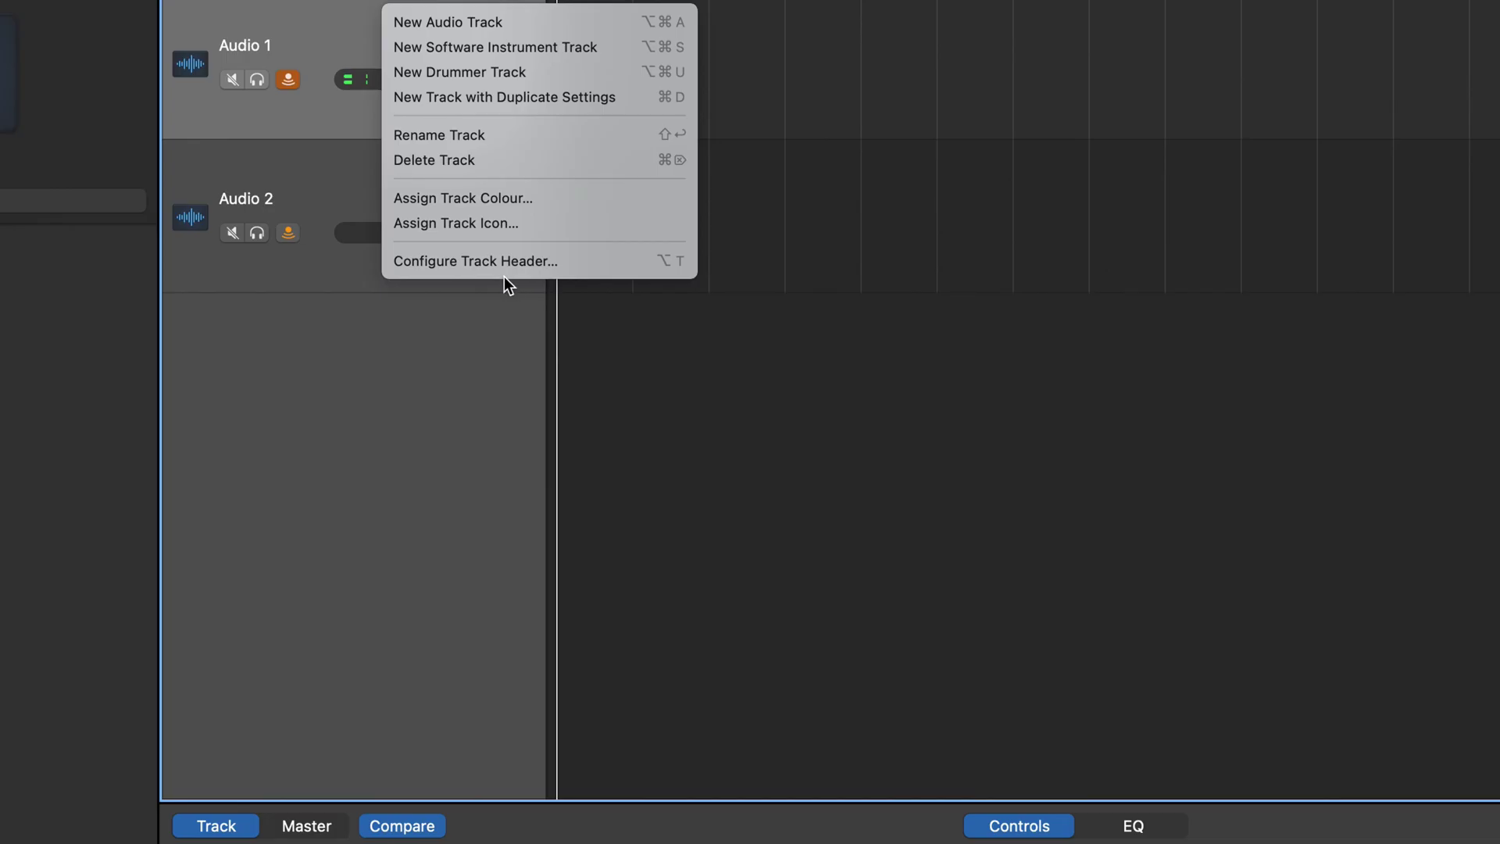
click(505, 268)
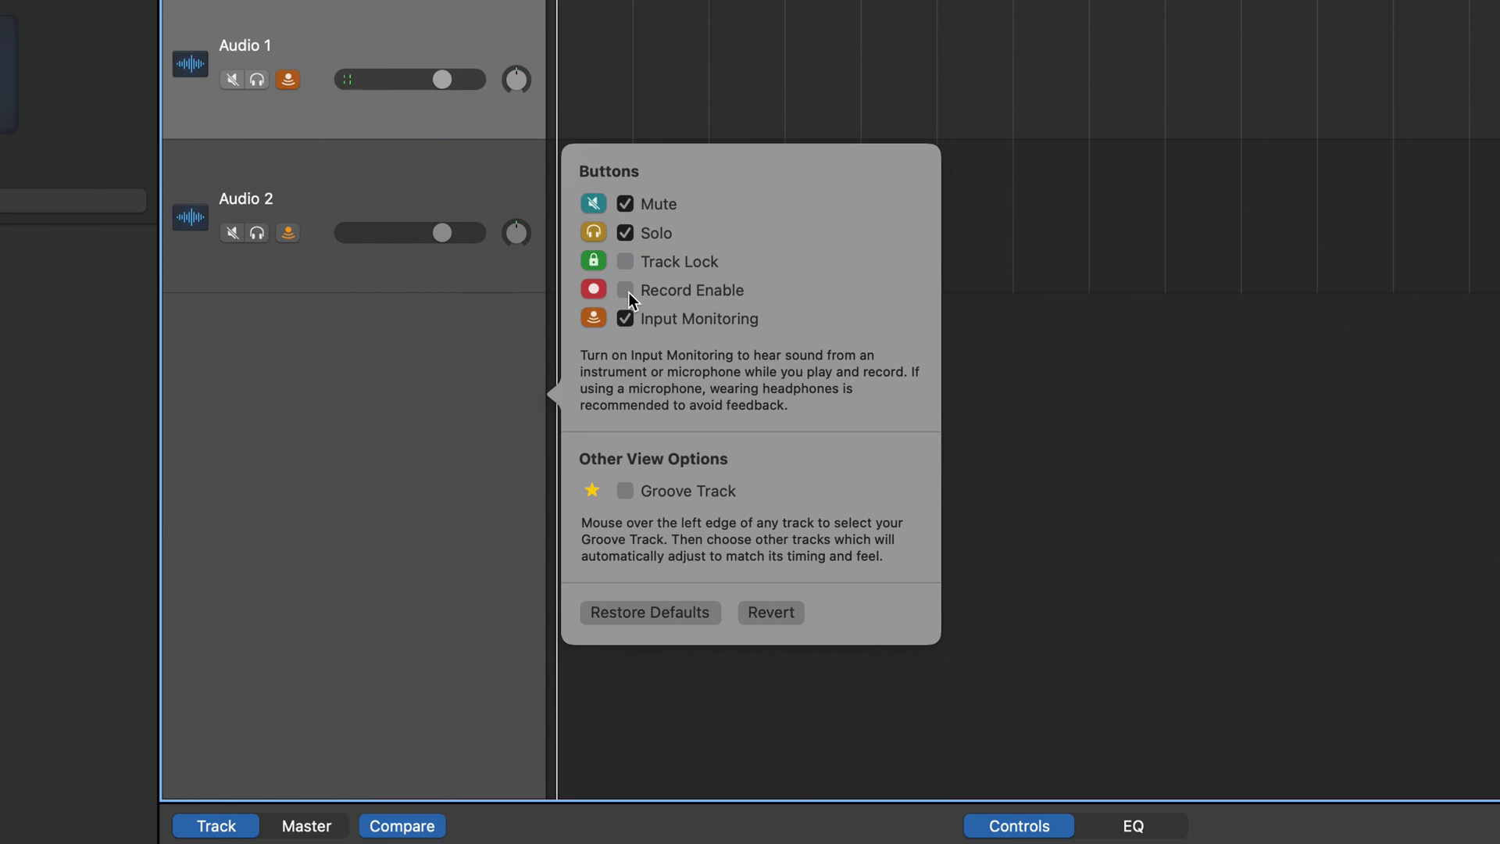
click(626, 291)
click(485, 647)
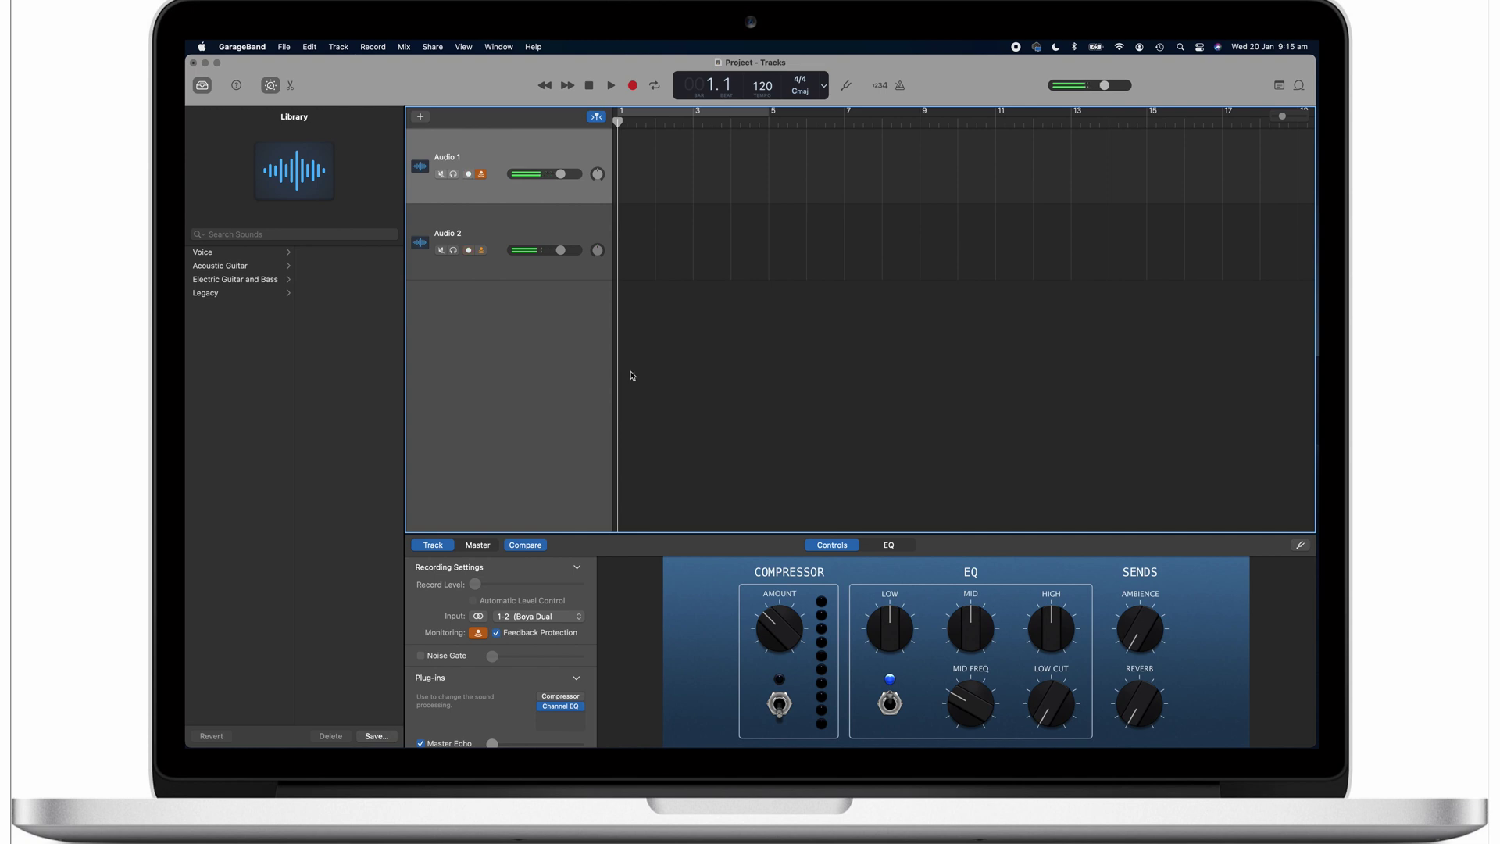
- Record a simultaneous take on Audio 1 and Audio 2, about 10 bars long
click(633, 86)
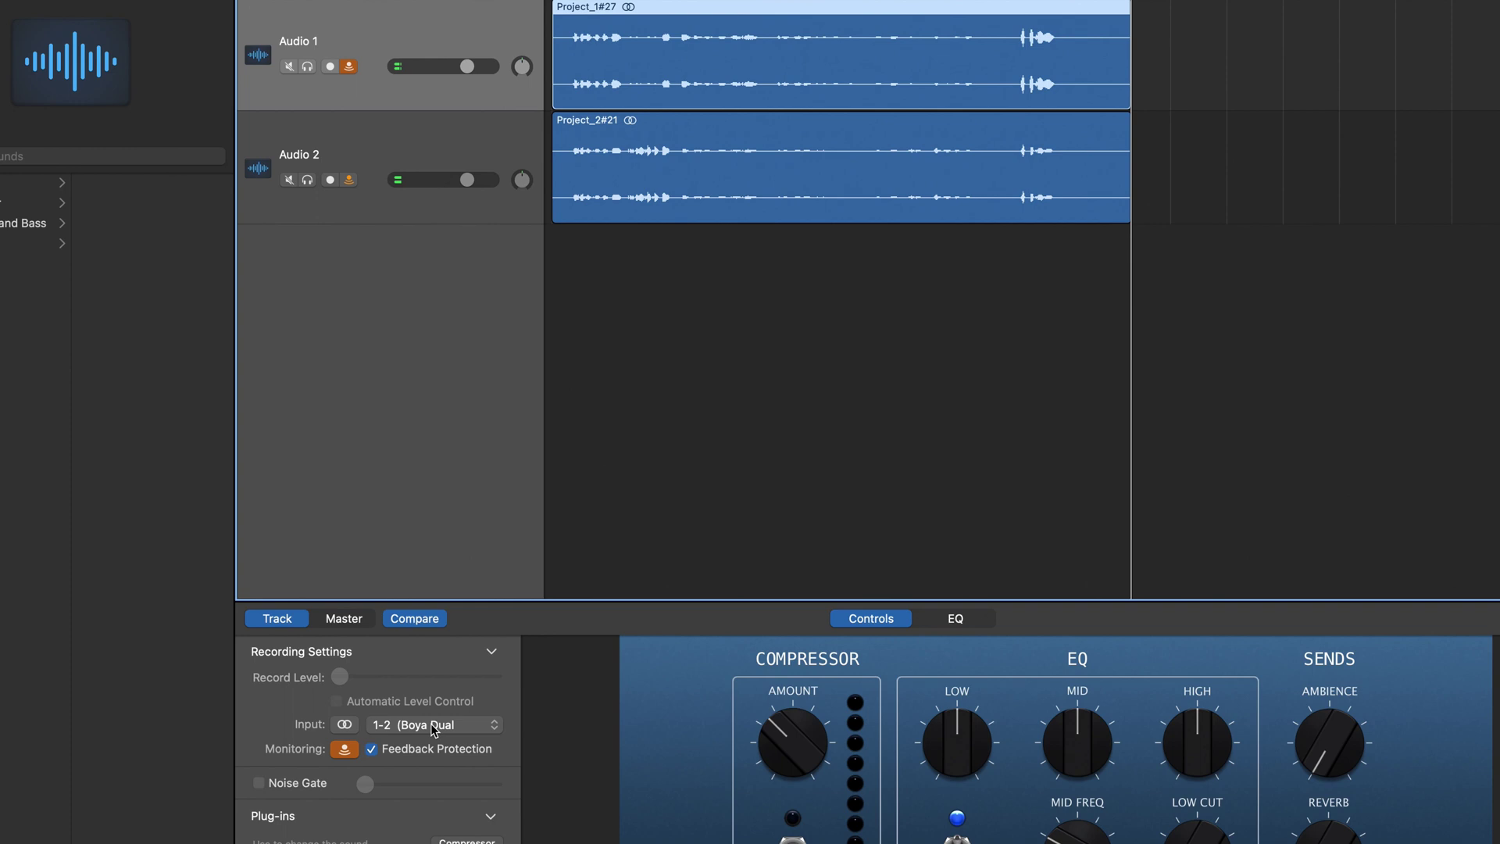
- Set Audio 1 to mono input 1 and Audio 2 to mono input 3, and begin recording
click(344, 724)
click(382, 149)
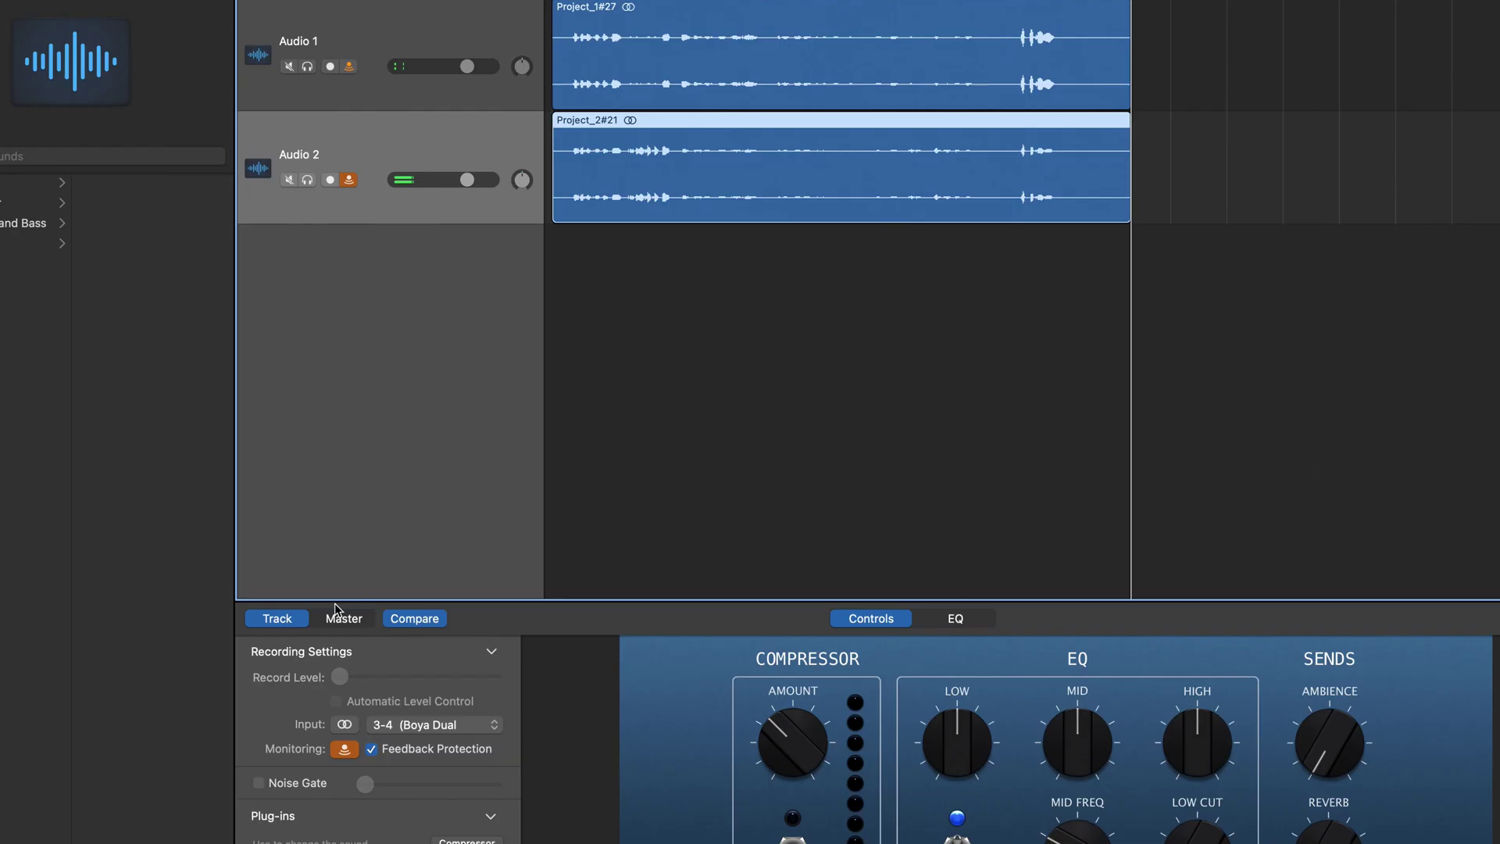
click(344, 726)
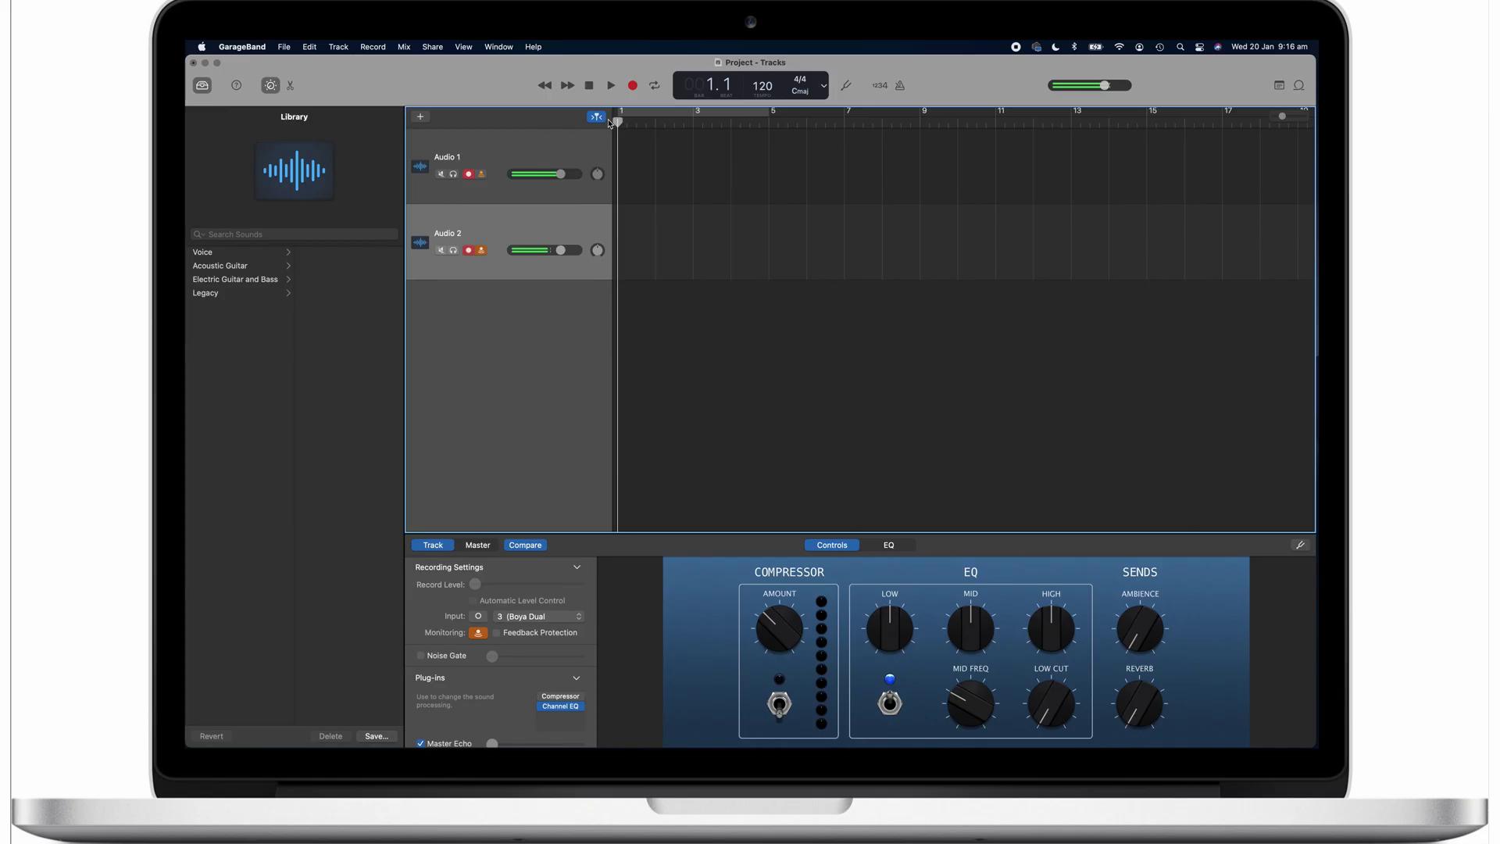
click(633, 86)
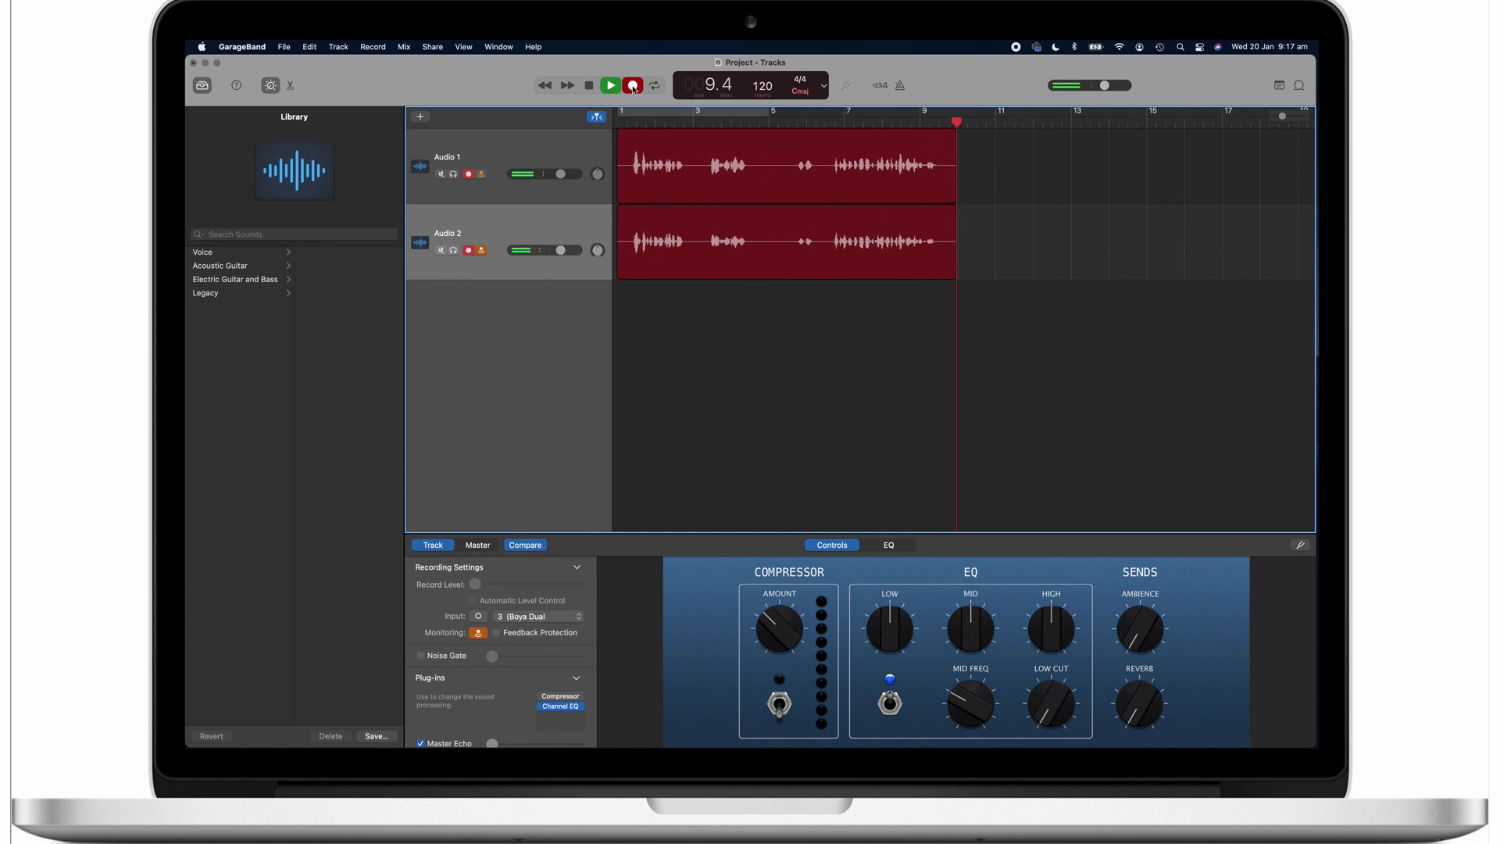
- Stop the recording, leaving mono regions on both tracks ending near bar 11
click(590, 86)
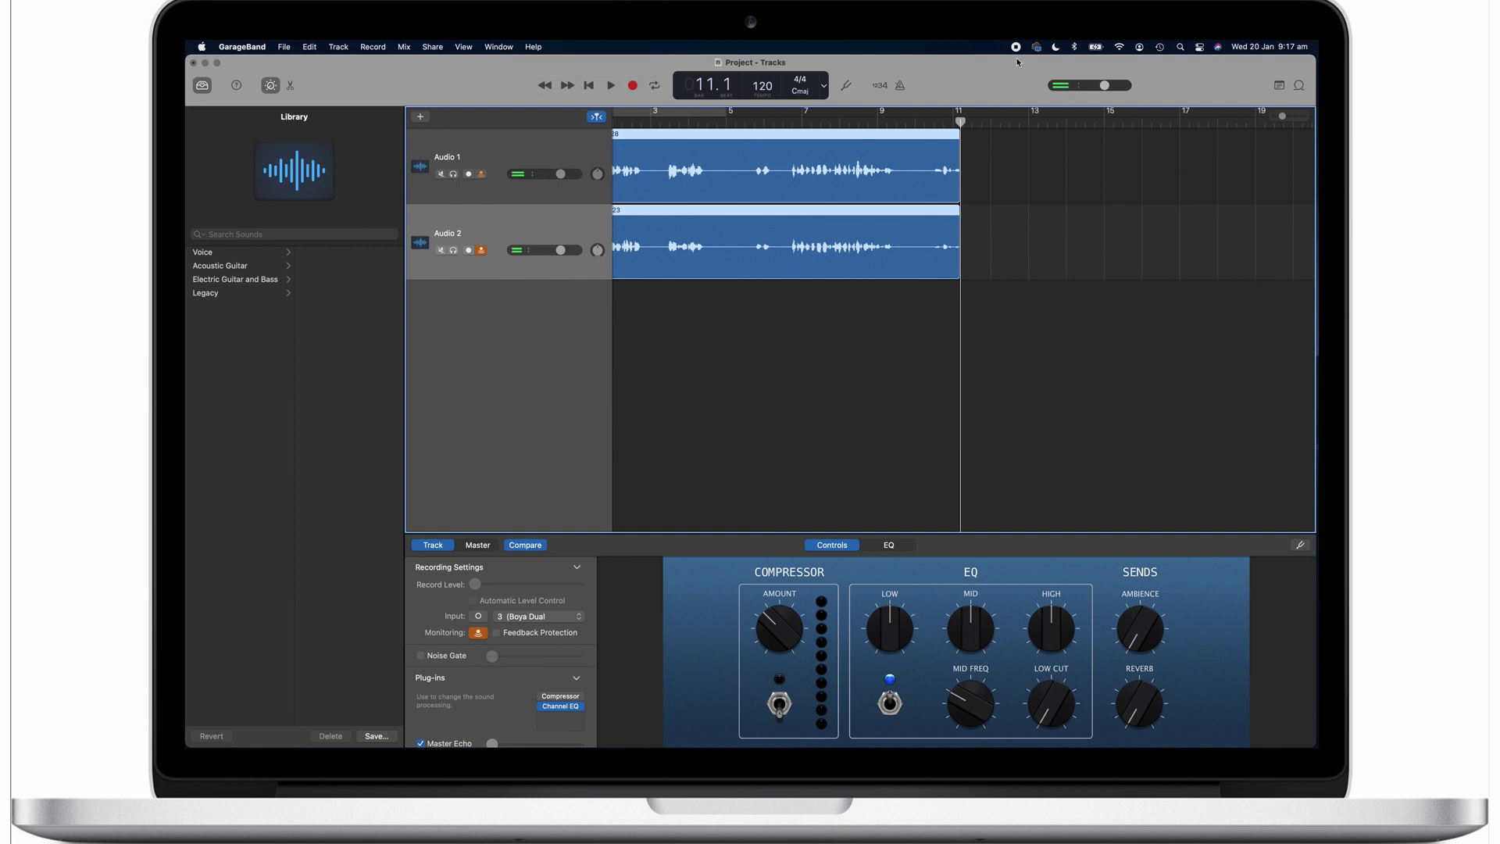